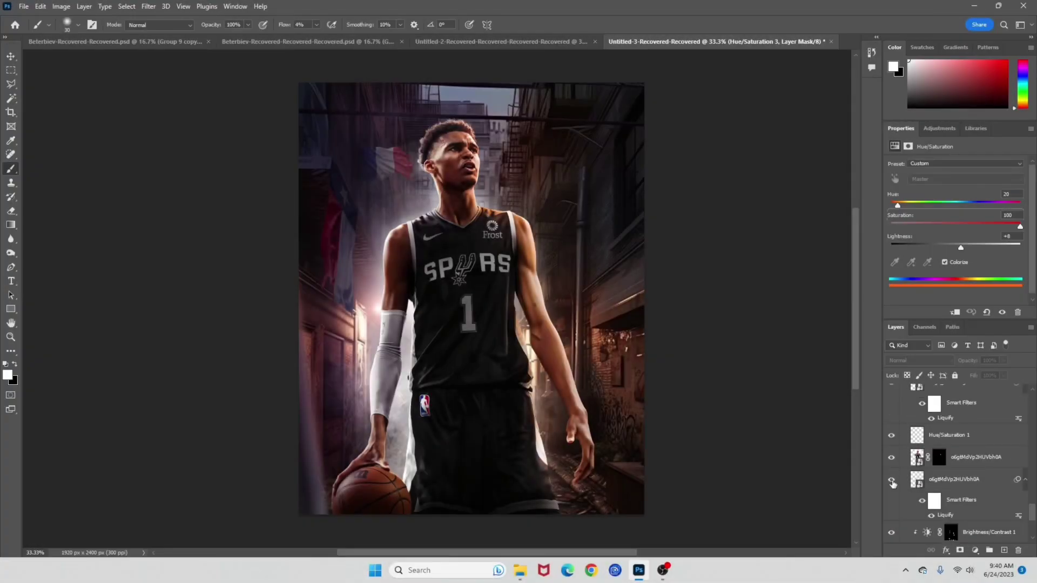
Hide the existing window-glow layers from Layer 7 down to Layer 11, including Hue/Saturation 3 and Brightness/Contrast 5
{"action": "scroll", "coordinate": [461, 367], "scroll_direction": "up", "scroll_amount": 2}
{"action": "scroll", "coordinate": [462, 367], "scroll_direction": "left", "scroll_amount": 1}
{"action": "scroll", "coordinate": [462, 366], "scroll_direction": "down", "scroll_amount": 3}
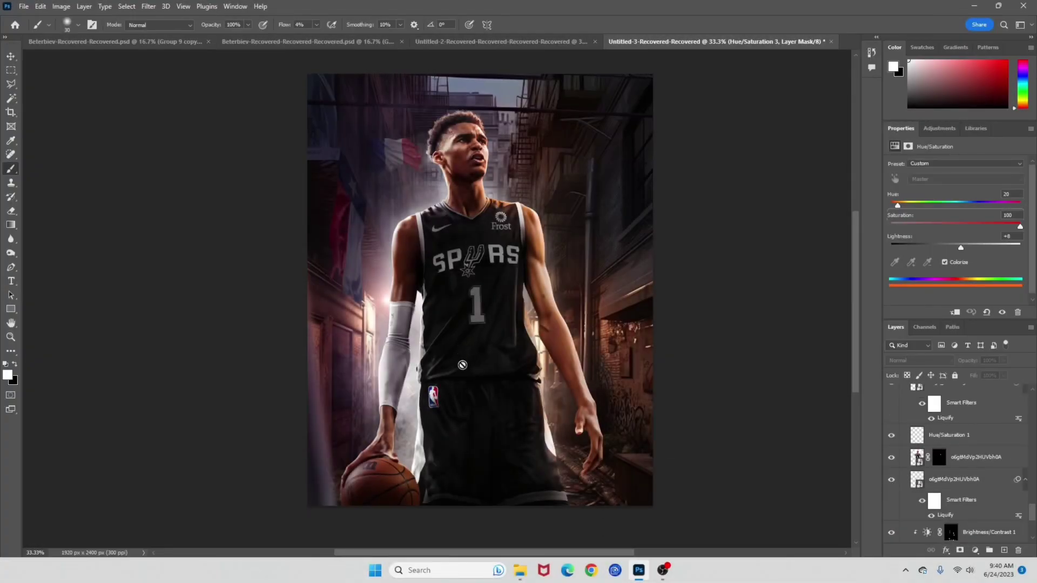
{"action": "scroll", "coordinate": [476, 367], "scroll_direction": "left", "scroll_amount": 1}
{"action": "scroll", "coordinate": [935, 446], "scroll_direction": "up", "scroll_amount": 6}
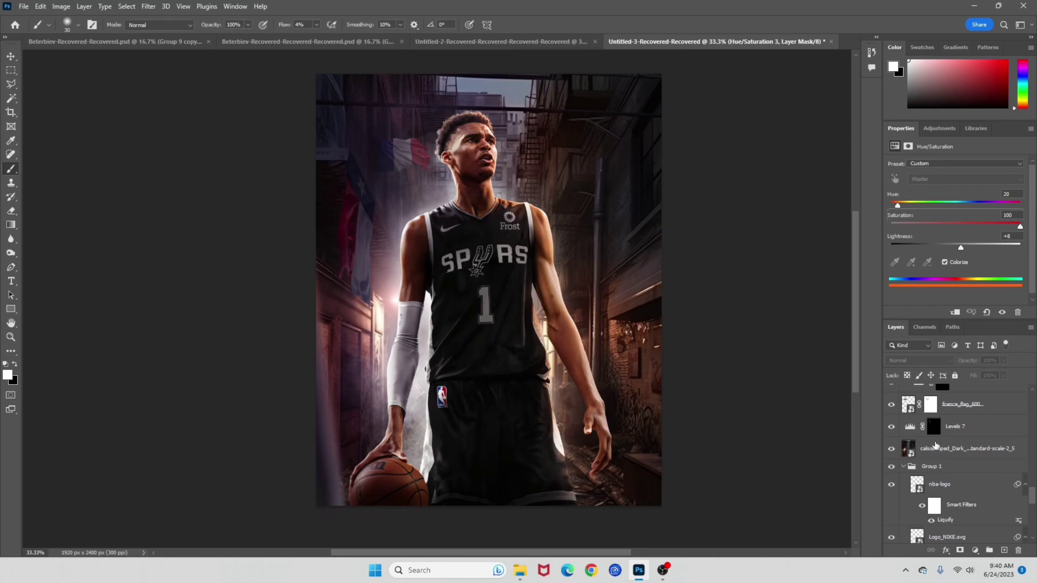
{"action": "scroll", "coordinate": [935, 446], "scroll_direction": "up", "scroll_amount": 4}
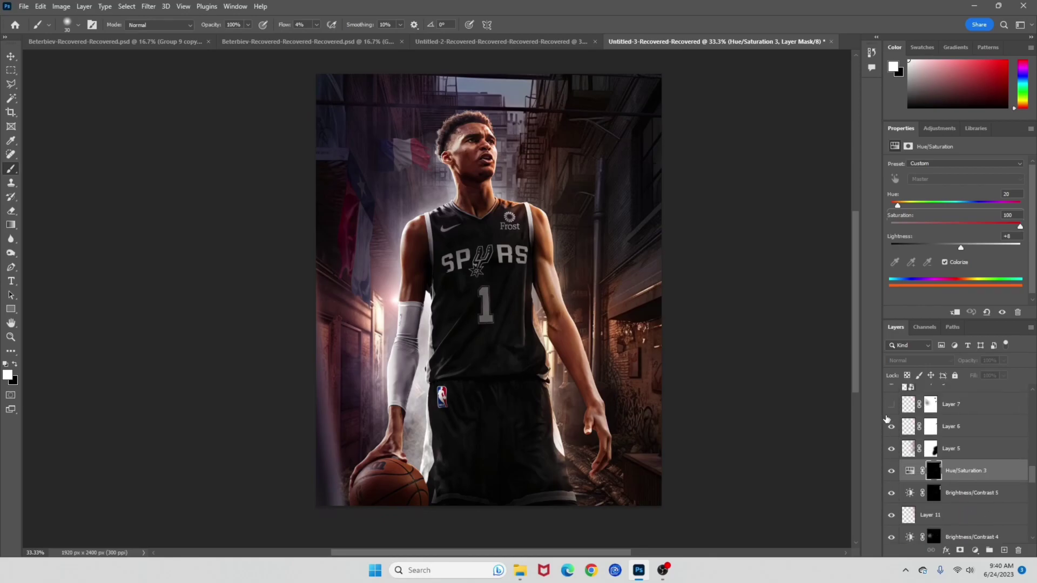
{"action": "left_click", "coordinate": [888, 406]}
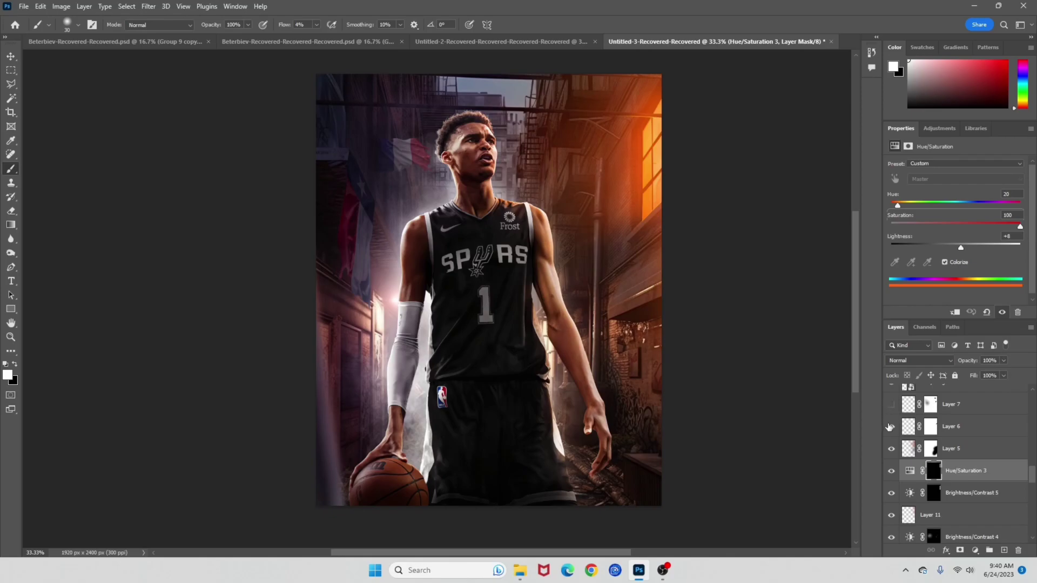
{"action": "left_click", "coordinate": [890, 527]}
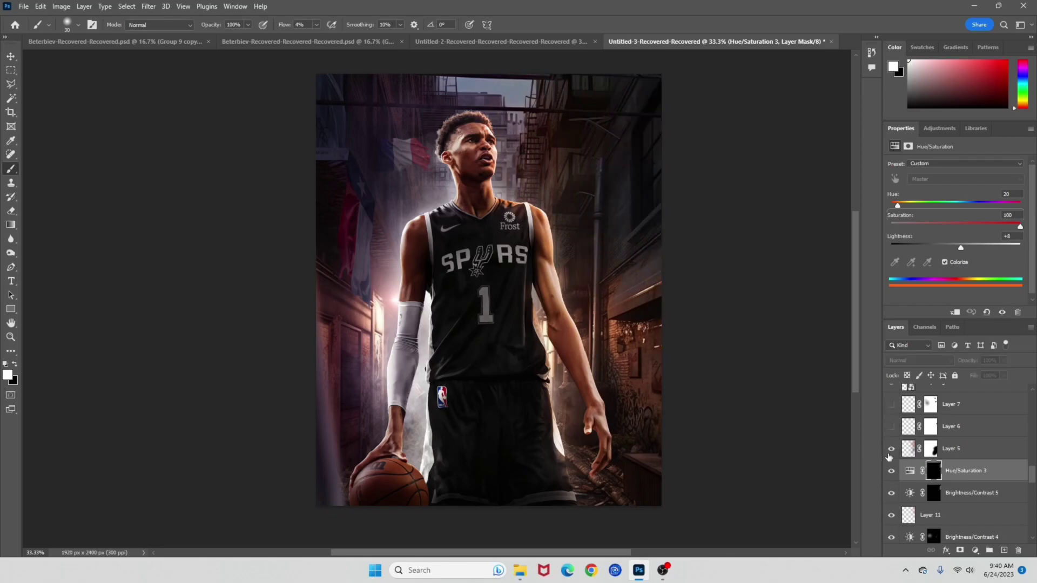
{"action": "left_click", "coordinate": [892, 409]}
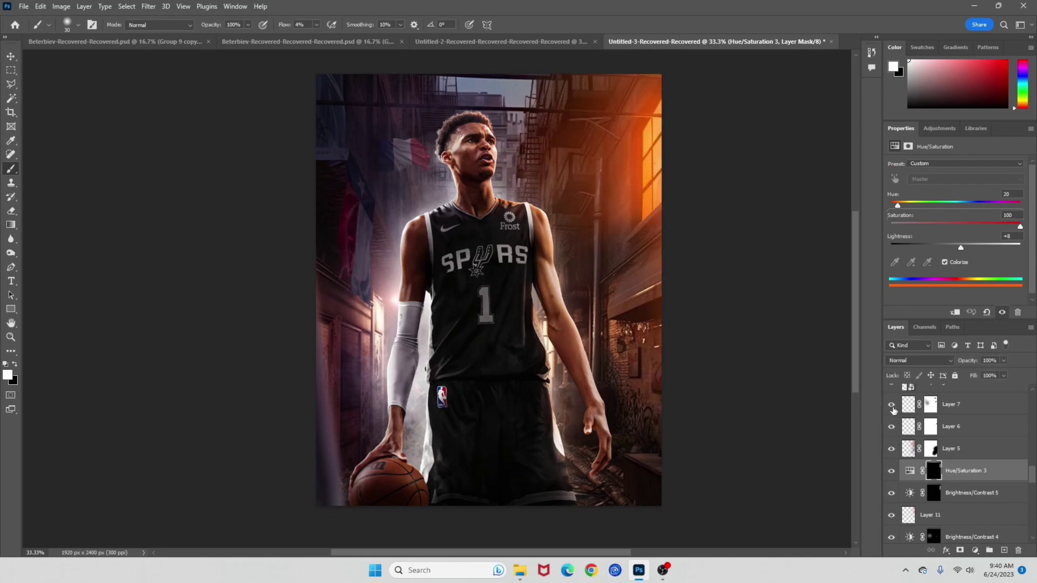
{"action": "left_click", "coordinate": [897, 513]}
{"action": "scroll", "coordinate": [961, 530], "scroll_direction": "down", "scroll_amount": 1}
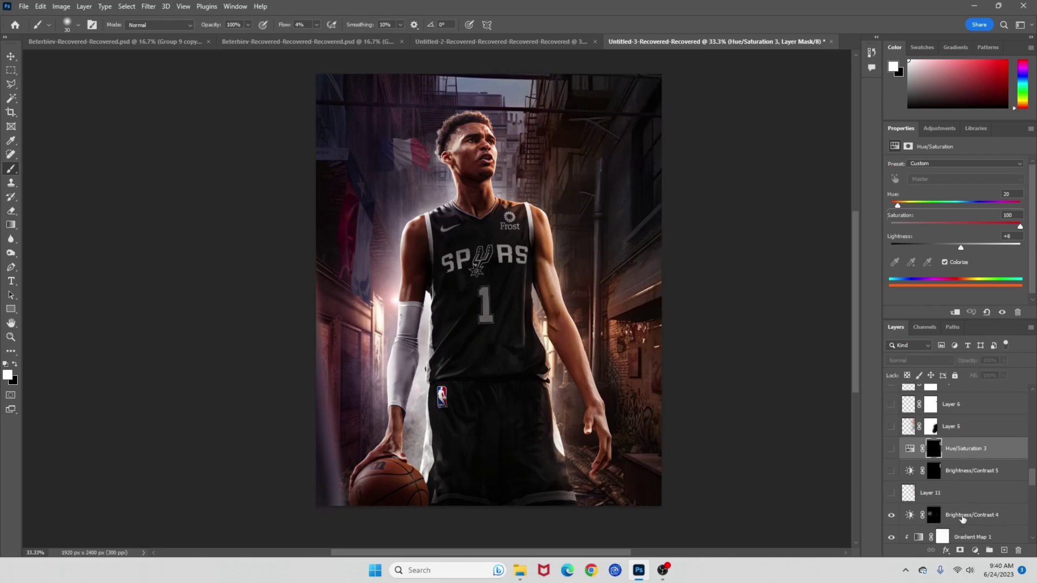
Add a new blank layer directly above the Brightness/Contrast 4 layer
{"action": "left_click", "coordinate": [963, 519]}
{"action": "left_click", "coordinate": [1004, 550]}
{"action": "mouse_move", "coordinate": [512, 303]}
{"action": "left_mouse_down"}
{"action": "mouse_move", "coordinate": [530, 311]}
{"action": "mouse_move", "coordinate": [520, 311]}
{"action": "left_mouse_up"}
{"action": "scroll", "coordinate": [929, 503], "scroll_direction": "down", "scroll_amount": 1}
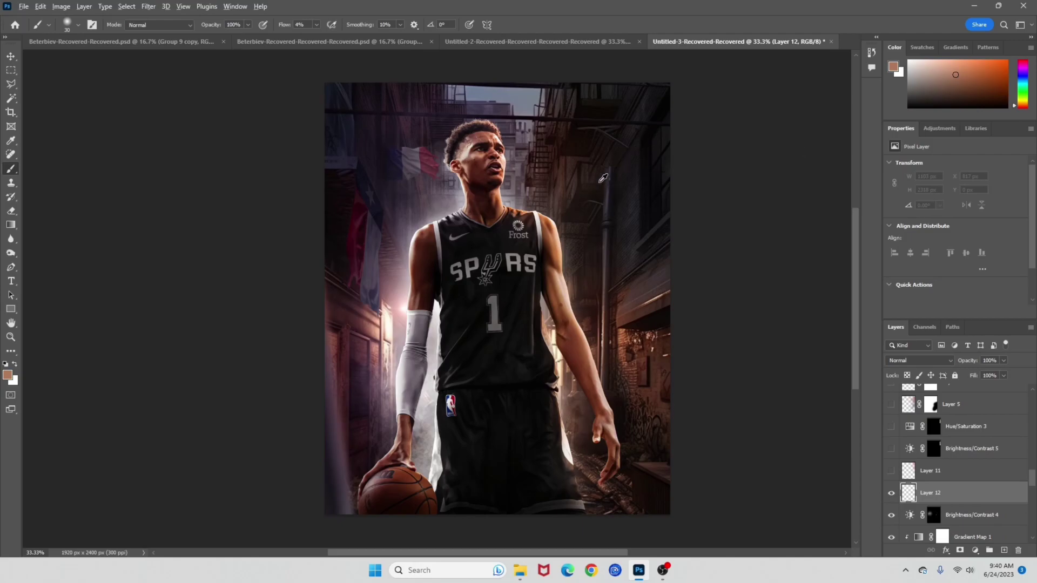
Select the upper panes of the dark window at the alley's right edge with the Polygonal Lasso, including the sliver above the cable
{"action": "left_click", "coordinate": [11, 85]}
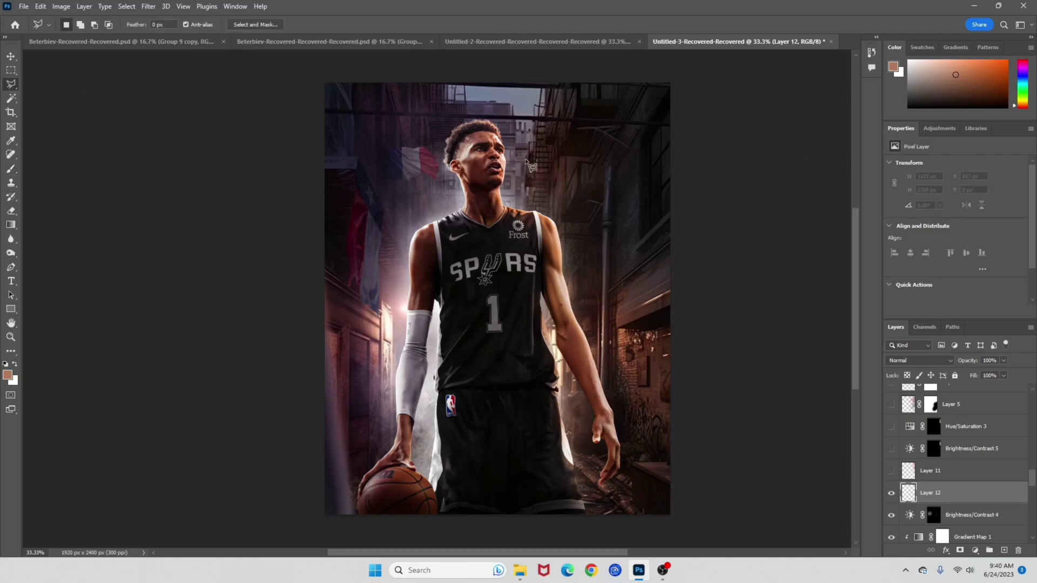
{"action": "scroll", "coordinate": [640, 138], "scroll_direction": "up", "scroll_amount": 5}
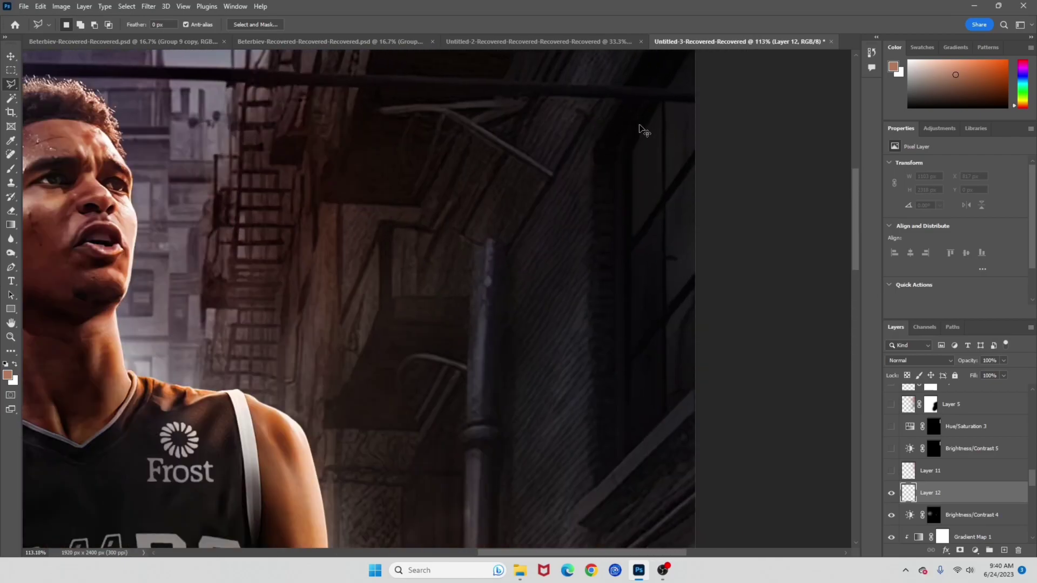
{"action": "scroll", "coordinate": [640, 127], "scroll_direction": "right", "scroll_amount": 3}
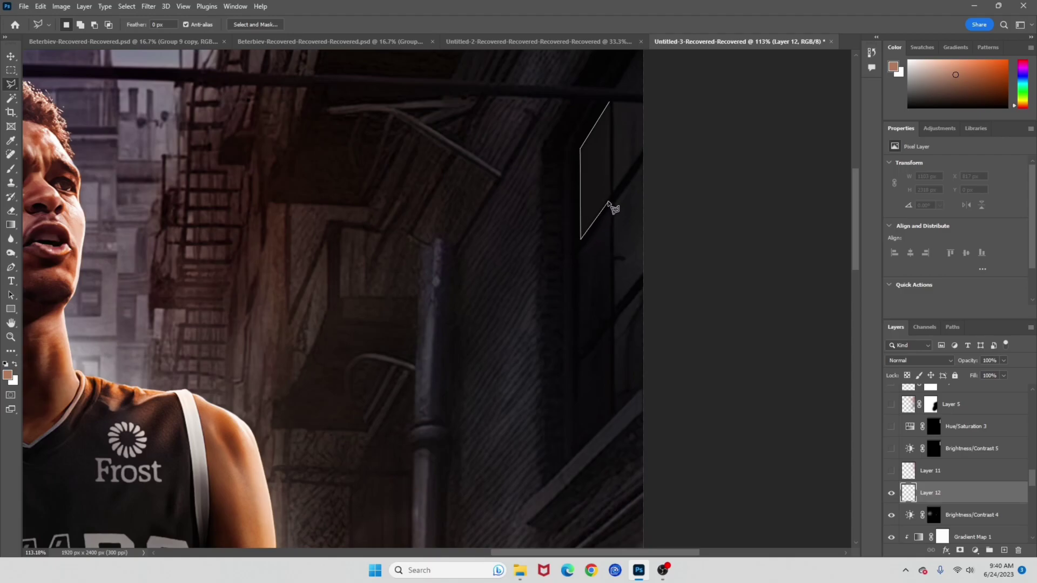
{"action": "left_click", "coordinate": [611, 104]}
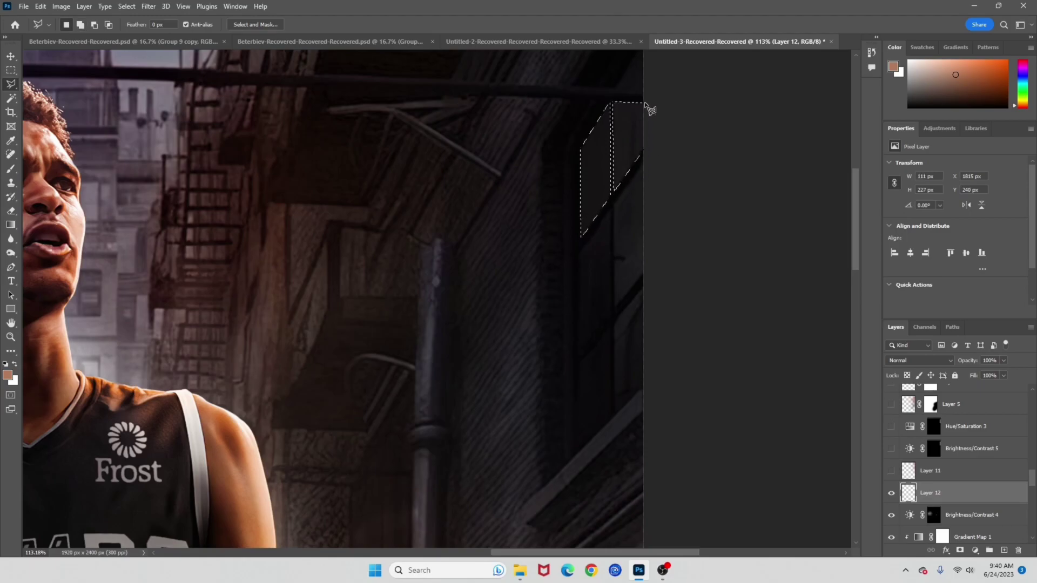
{"action": "scroll", "coordinate": [649, 110], "scroll_direction": "up", "scroll_amount": 3}
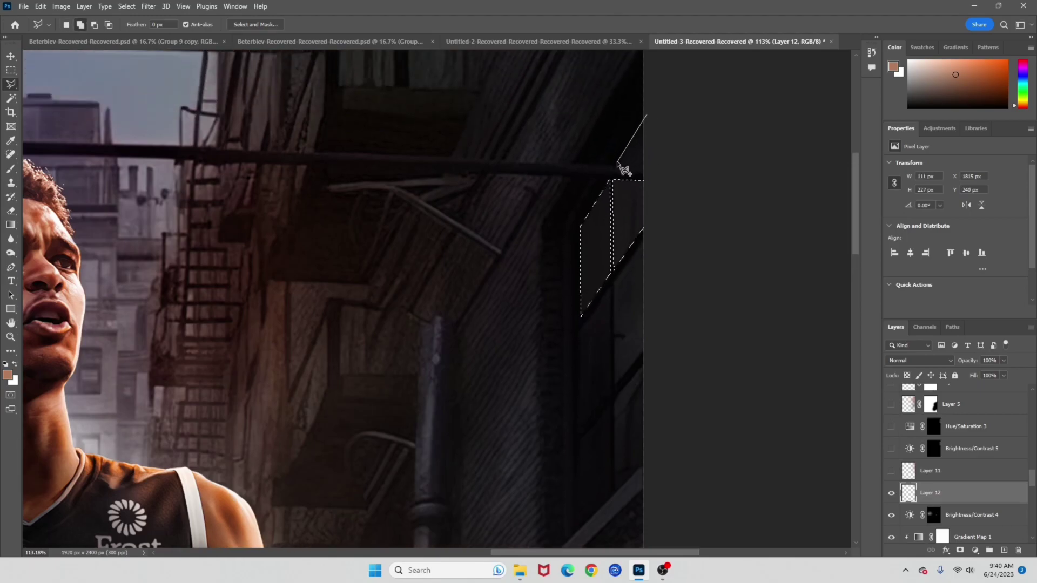
{"action": "double_click", "coordinate": [652, 168]}
Add the window's middle pane nearest the image edge to the selection
{"action": "scroll", "coordinate": [652, 170], "scroll_direction": "down", "scroll_amount": 2}
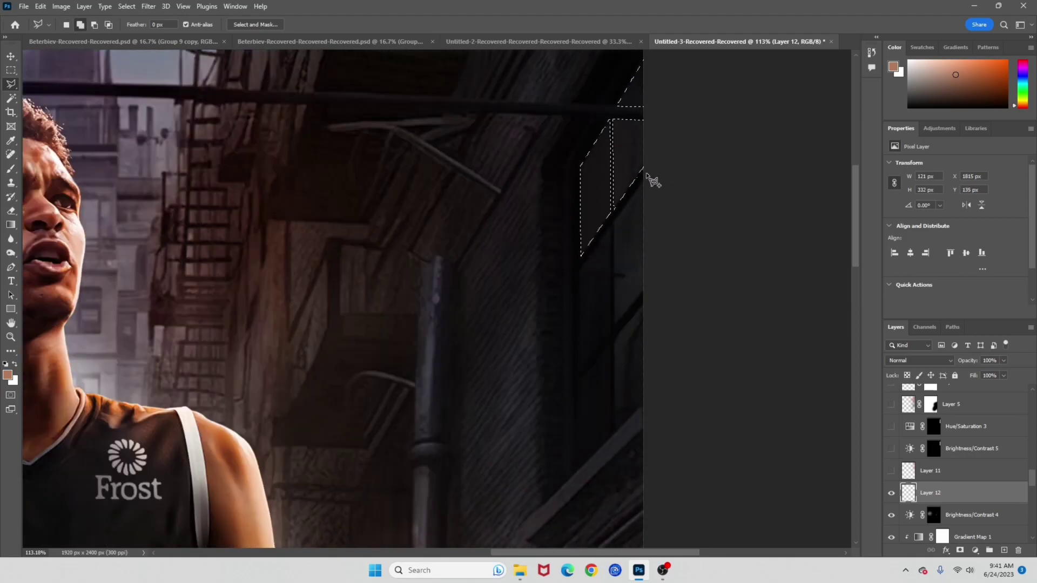
{"action": "left_click", "coordinate": [648, 173]}
{"action": "left_click", "coordinate": [614, 222]}
{"action": "left_click", "coordinate": [614, 326]}
{"action": "double_click", "coordinate": [648, 288]}
Add the remaining middle pane and both lower panes of the window to the selection
{"action": "scroll", "coordinate": [648, 281], "scroll_direction": "down", "scroll_amount": 2}
{"action": "left_click", "coordinate": [610, 181]}
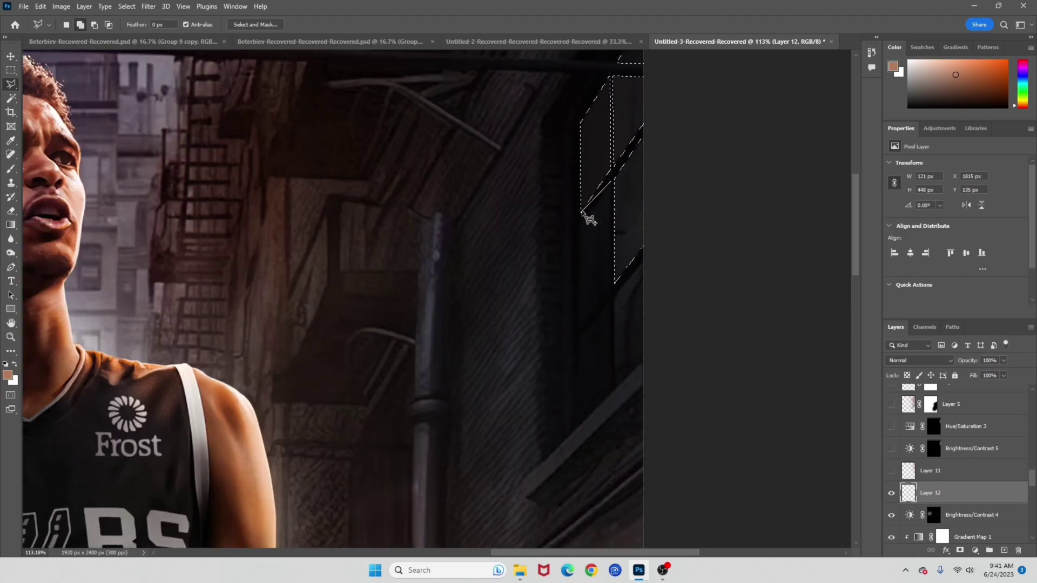
{"action": "left_click", "coordinate": [610, 302]}
{"action": "left_click", "coordinate": [580, 335]}
{"action": "left_click", "coordinate": [578, 427]}
{"action": "double_click", "coordinate": [612, 393]}
{"action": "left_click", "coordinate": [645, 257]}
{"action": "left_click", "coordinate": [614, 300]}
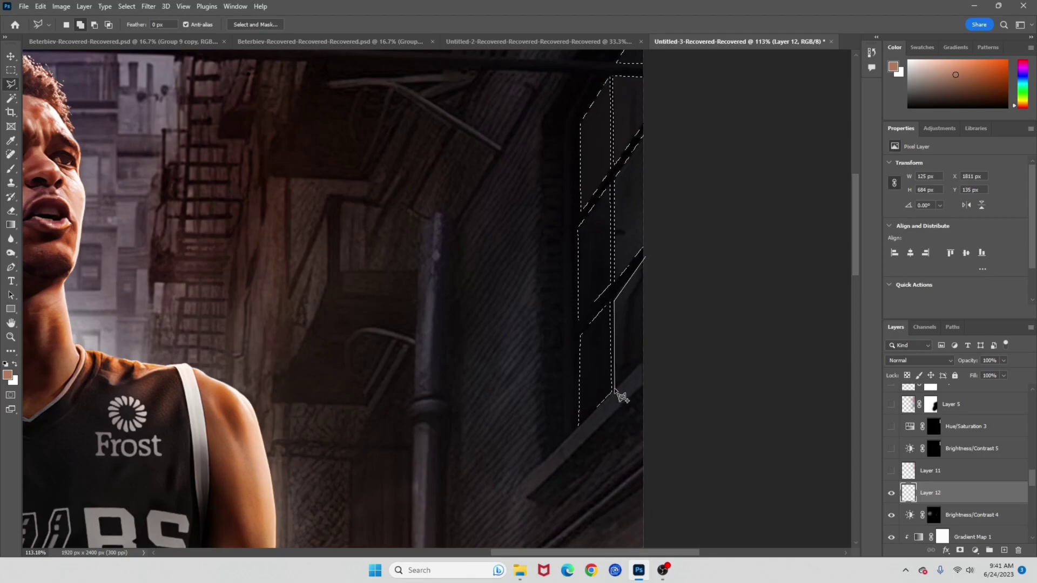
{"action": "double_click", "coordinate": [615, 390]}
Add a Brightness/Contrast adjustment layer limited to the selected window panes and set its brightness to 150
{"action": "scroll", "coordinate": [560, 231], "scroll_direction": "down", "scroll_amount": 5}
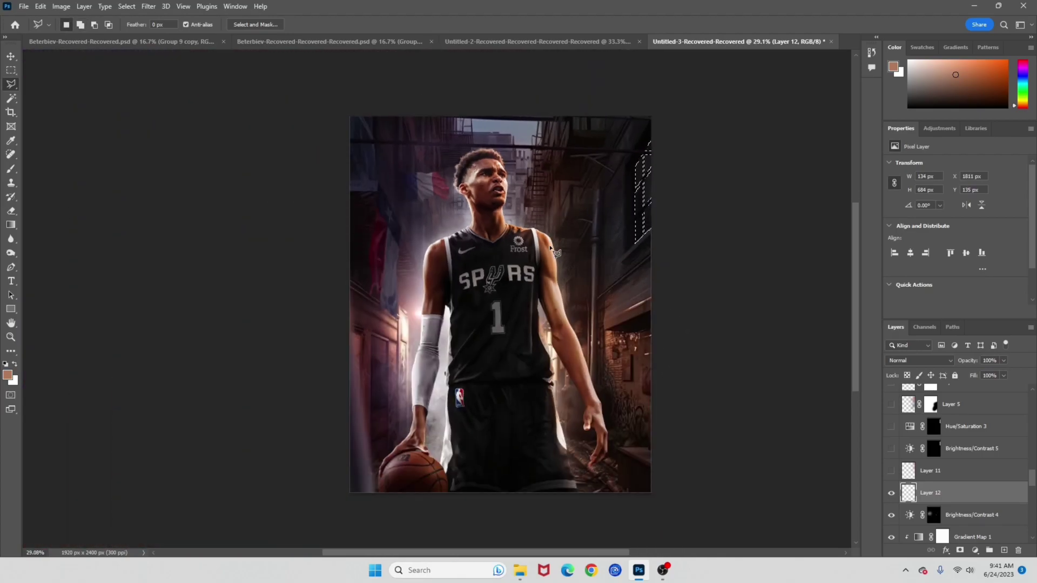
{"action": "scroll", "coordinate": [551, 249], "scroll_direction": "up", "scroll_amount": 2}
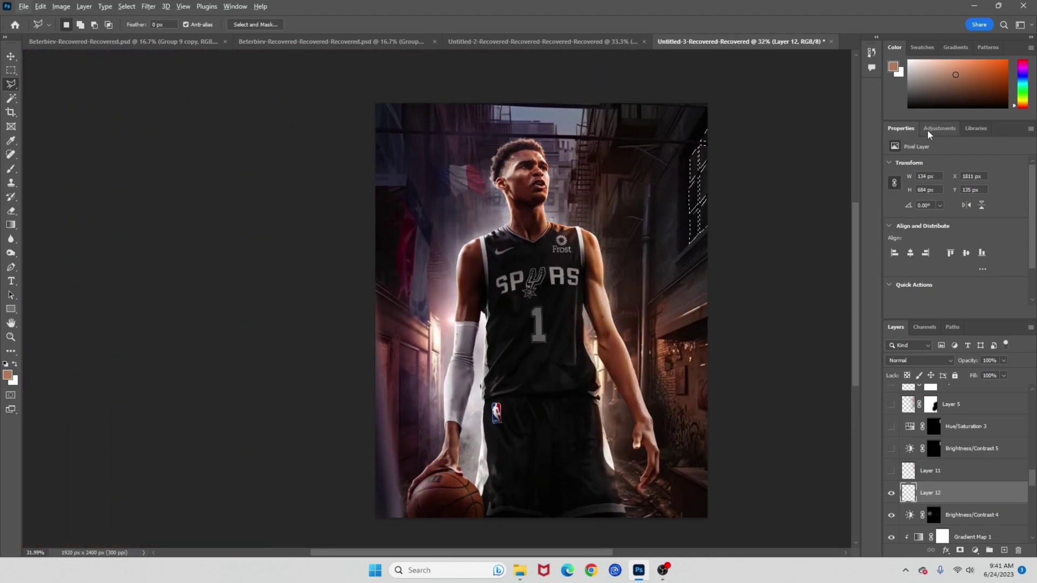
{"action": "left_click", "coordinate": [928, 131]}
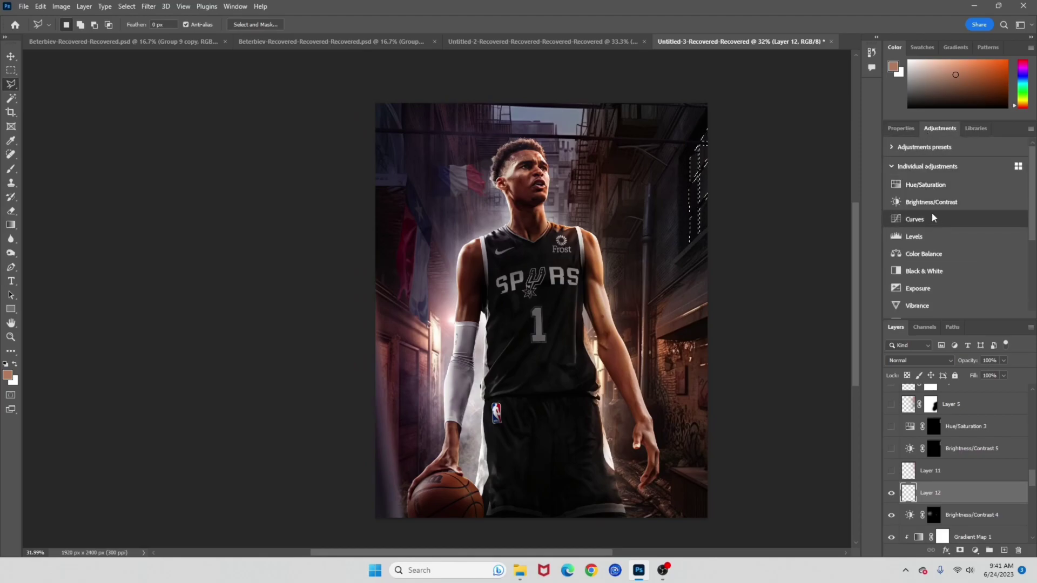
{"action": "left_click", "coordinate": [927, 202]}
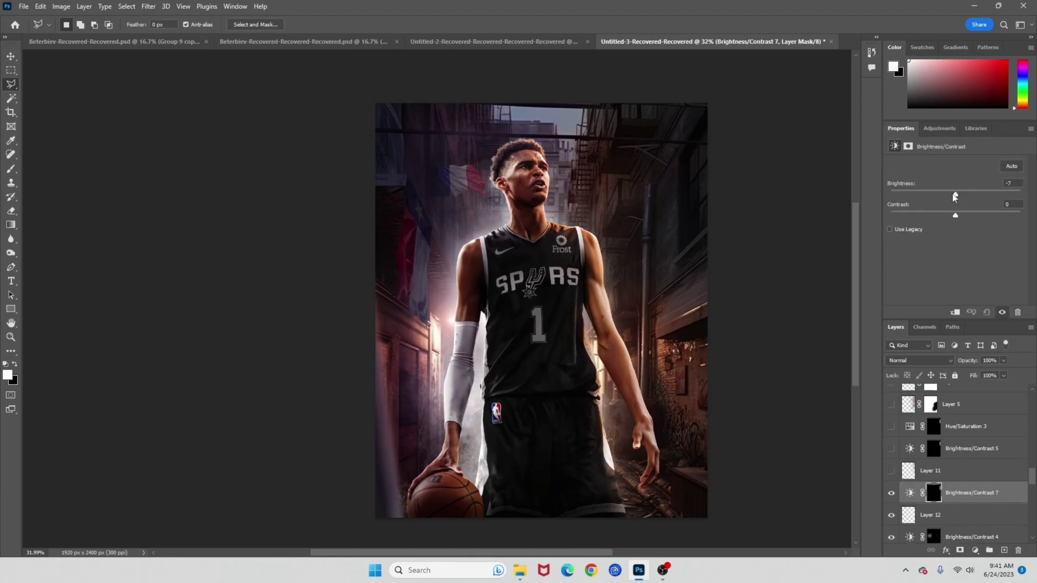
{"action": "left_click_drag", "start_coordinate": [954, 196], "coordinate": [1022, 195]}
{"action": "scroll", "coordinate": [556, 304], "scroll_direction": "up", "scroll_amount": 2}
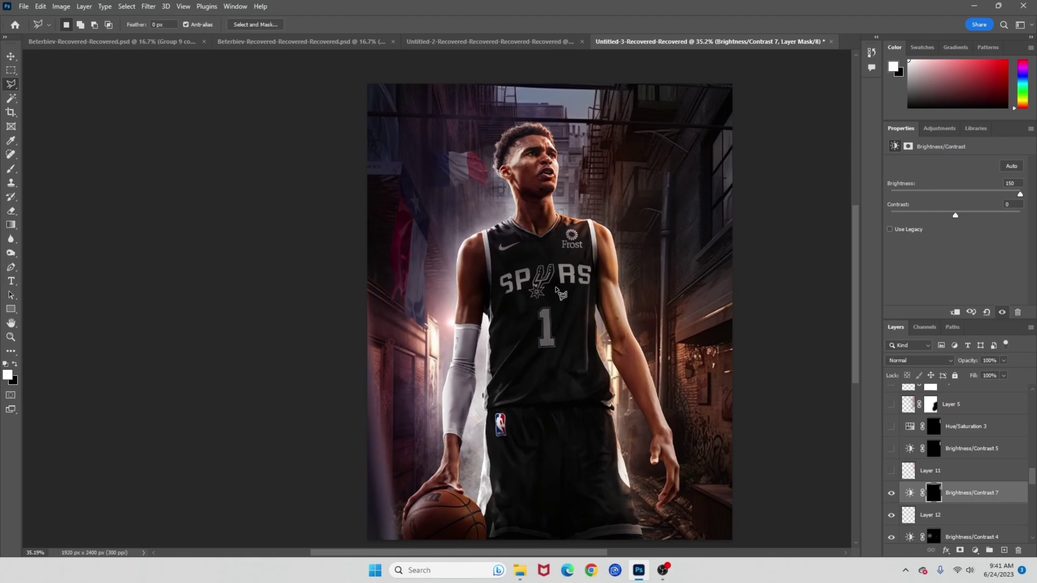
Reload the window panes as a selection from the adjustment mask and add a Solid Color fill layer in orange-red e35219
{"action": "scroll", "coordinate": [556, 288], "scroll_direction": "down", "scroll_amount": 1}
{"action": "scroll", "coordinate": [556, 288], "scroll_direction": "left", "scroll_amount": 1}
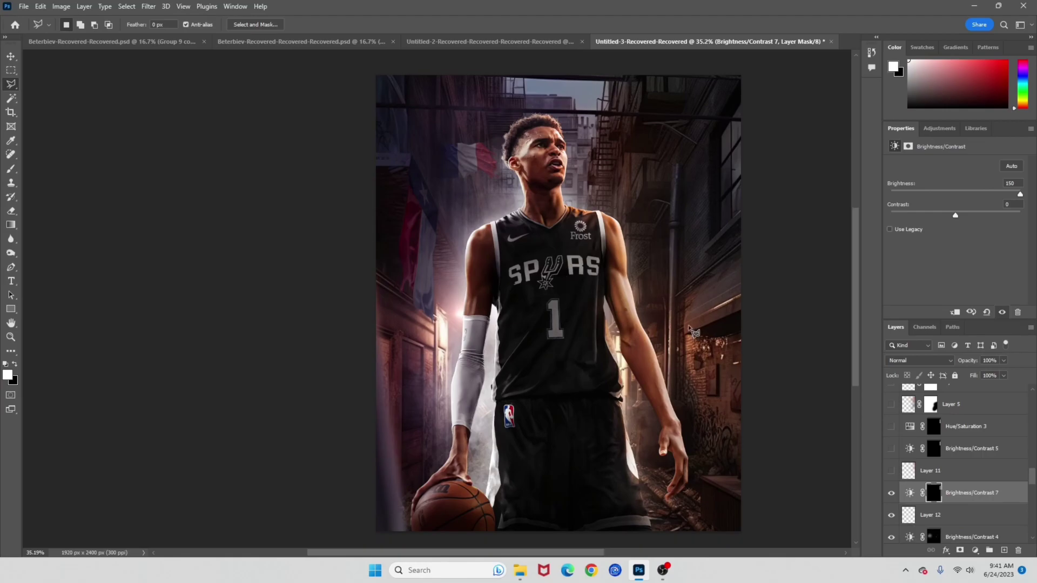
{"action": "left_click", "coordinate": [931, 497], "text": "ctrl"}
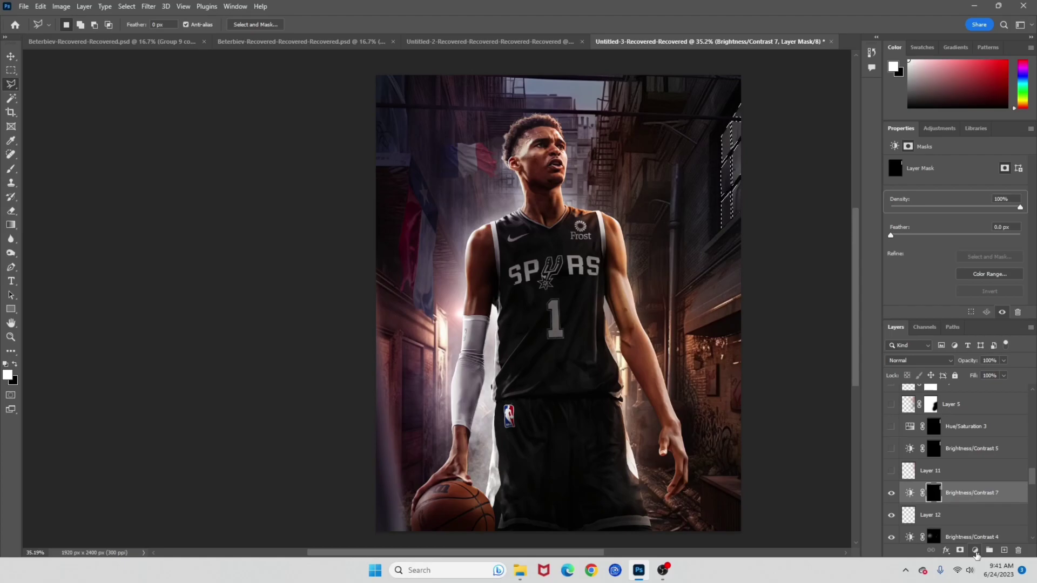
{"action": "left_click", "coordinate": [976, 551]}
{"action": "left_click", "coordinate": [972, 366]}
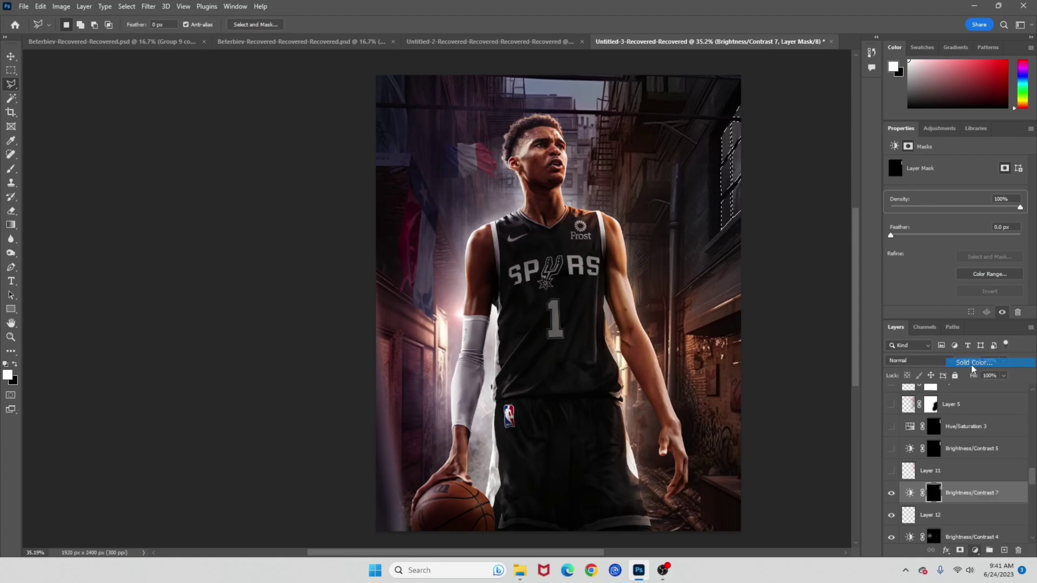
{"action": "left_click", "coordinate": [498, 146]}
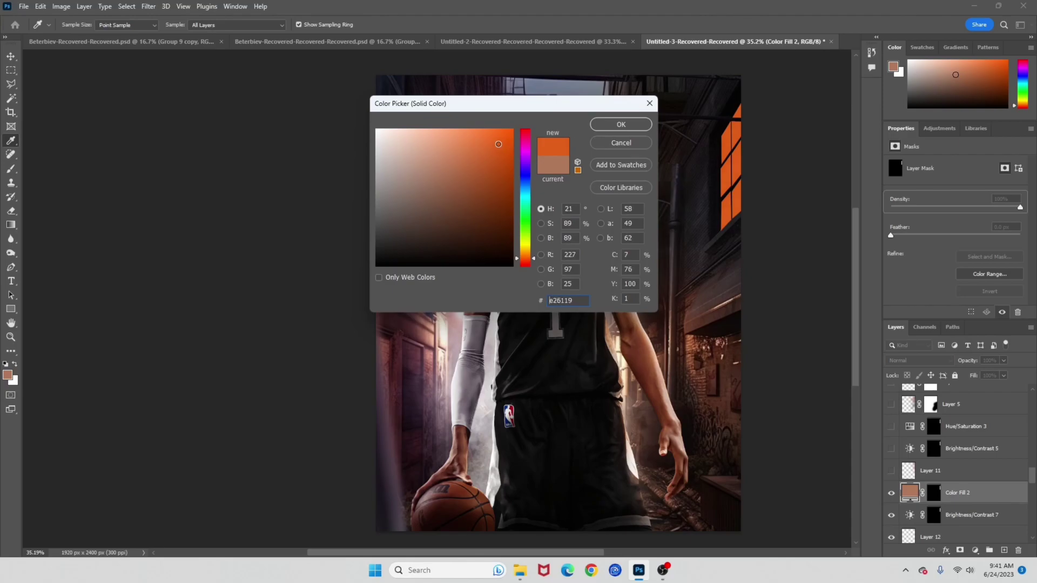
{"action": "left_click_drag", "start_coordinate": [528, 262], "coordinate": [528, 263]}
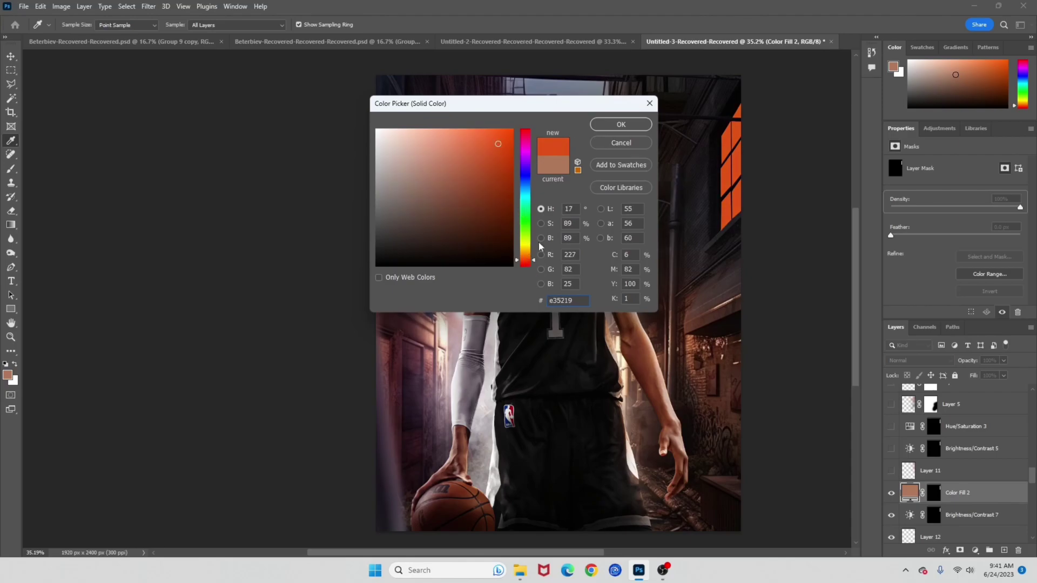
{"action": "left_click", "coordinate": [621, 125]}
Set the colour fill layer's blend mode to Color Dodge, change its colour to golden yellow, and check the window with the layer toggled
{"action": "left_click", "coordinate": [905, 361]}
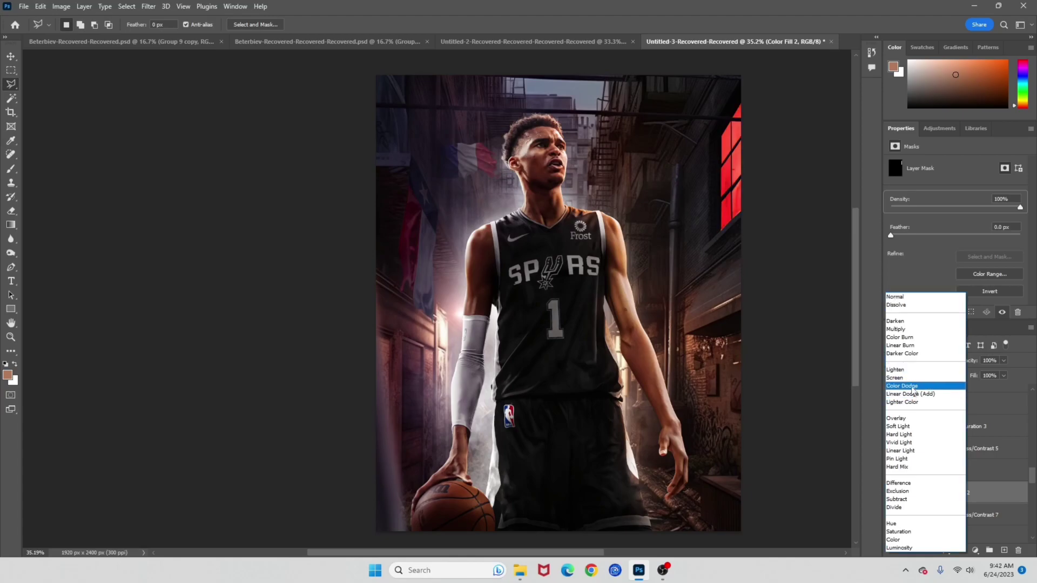
{"action": "left_click", "coordinate": [912, 386]}
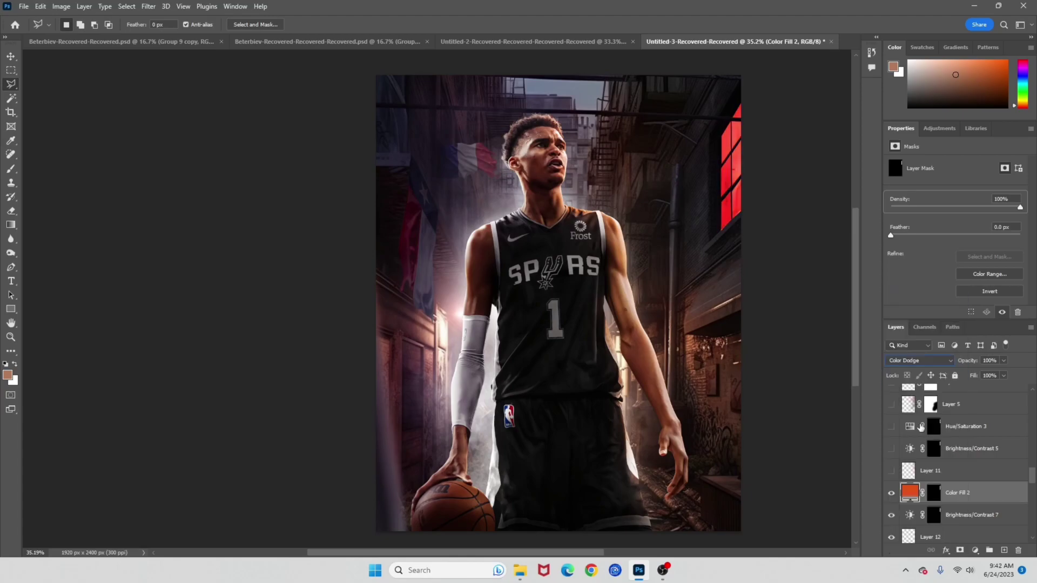
{"action": "double_click", "coordinate": [908, 495]}
{"action": "left_click_drag", "start_coordinate": [505, 162], "coordinate": [485, 147]}
{"action": "left_click_drag", "start_coordinate": [525, 260], "coordinate": [523, 252]}
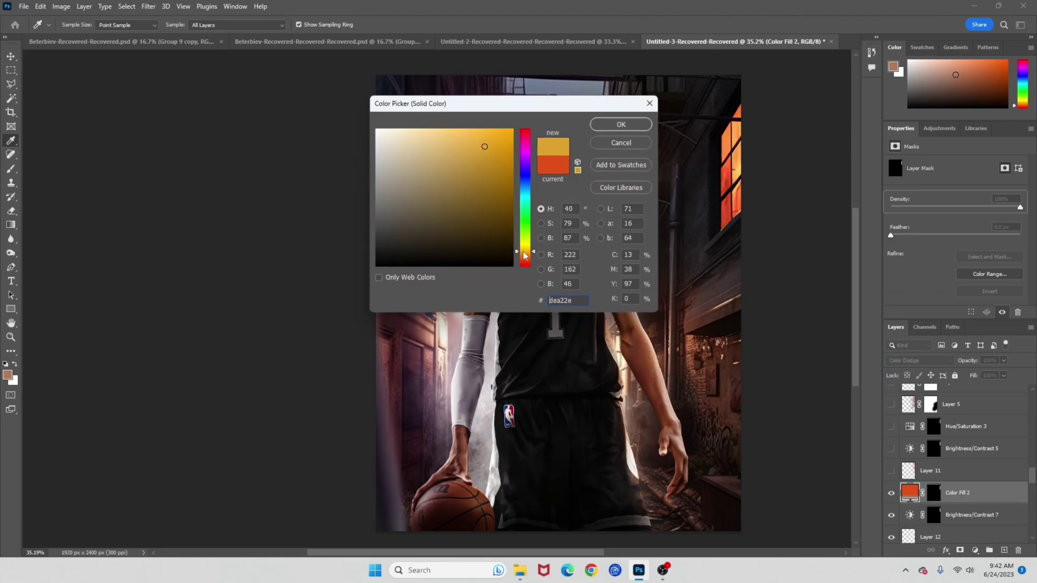
{"action": "left_click", "coordinate": [619, 124]}
{"action": "key", "text": "l"}
{"action": "scroll", "coordinate": [601, 210], "scroll_direction": "right", "scroll_amount": 1}
{"action": "scroll", "coordinate": [601, 211], "scroll_direction": "down", "scroll_amount": 1}
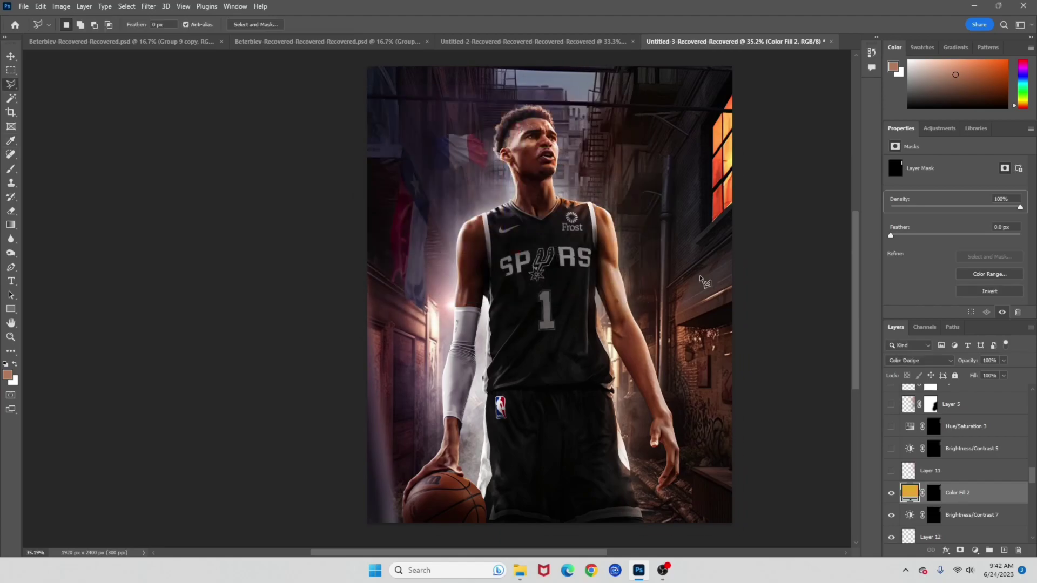
{"action": "left_click", "coordinate": [889, 495]}
{"action": "scroll", "coordinate": [573, 270], "scroll_direction": "left", "scroll_amount": 1}
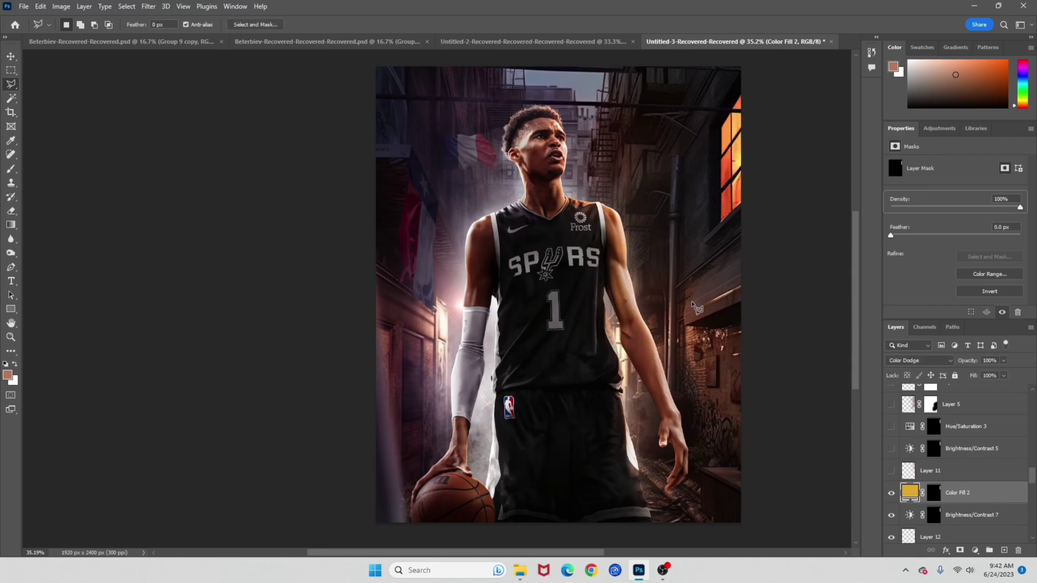
Add a new blank layer above Color Fill 2 and enlarge the soft brush for painting glow
{"action": "left_click", "coordinate": [892, 472]}
{"action": "left_click", "coordinate": [1004, 551]}
{"action": "scroll", "coordinate": [668, 243], "scroll_direction": "up", "scroll_amount": 2}
{"action": "key", "text": "b"}
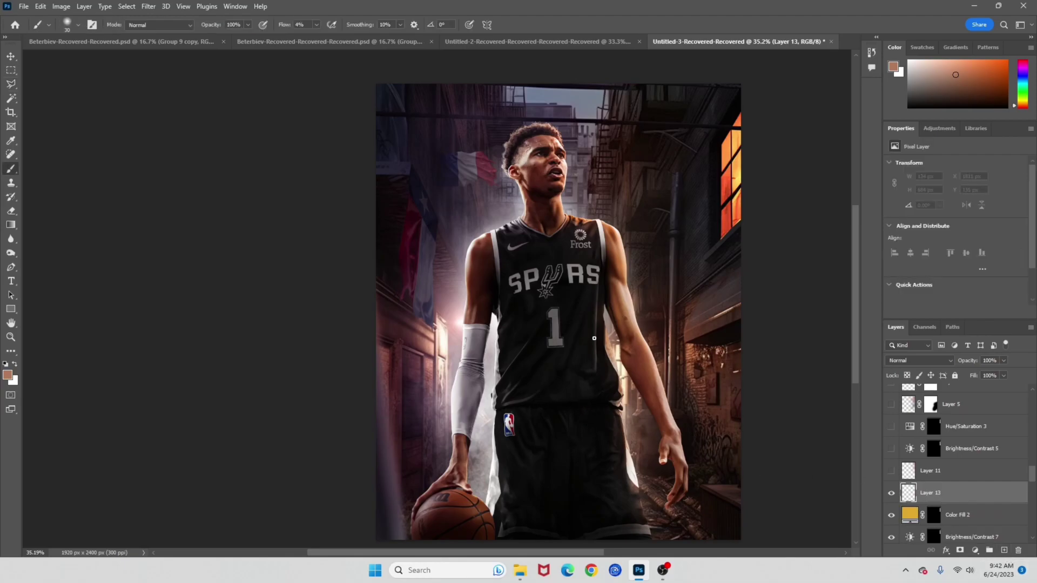
{"action": "scroll", "coordinate": [667, 243], "scroll_direction": "up", "scroll_amount": 1}
{"action": "scroll", "coordinate": [667, 243], "scroll_direction": "up", "scroll_amount": 1}
{"action": "left_click_drag", "start_coordinate": [668, 243], "coordinate": [703, 241]}
Sample a red tone from the glowing window panes and set the new layer's blend mode to Linear Dodge (Add)
{"action": "scroll", "coordinate": [698, 237], "scroll_direction": "up", "scroll_amount": 5}
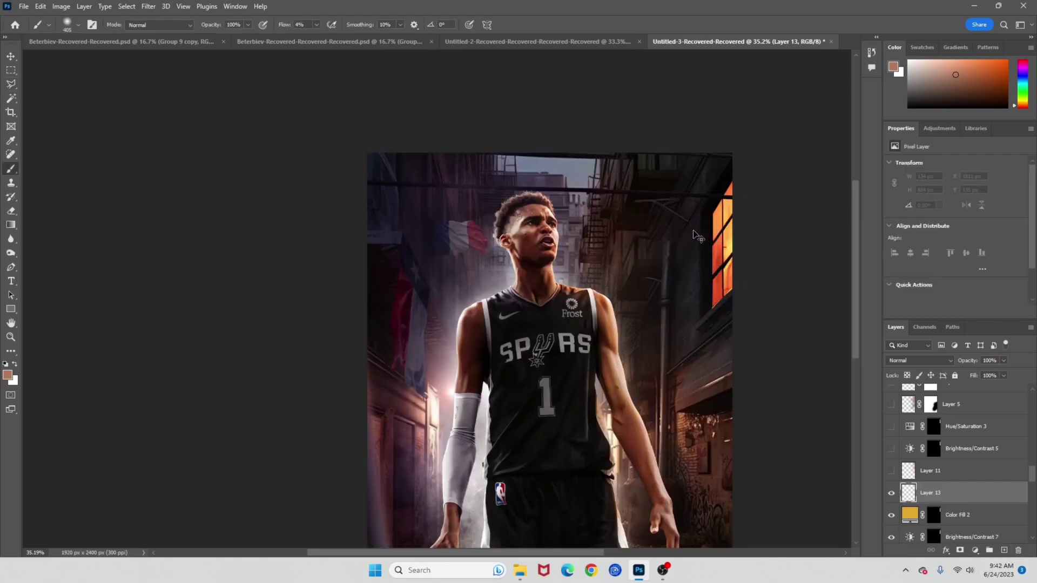
{"action": "scroll", "coordinate": [655, 277], "scroll_direction": "up", "scroll_amount": 5}
{"action": "scroll", "coordinate": [657, 273], "scroll_direction": "up", "scroll_amount": 3}
{"action": "left_click", "coordinate": [689, 288], "text": "alt"}
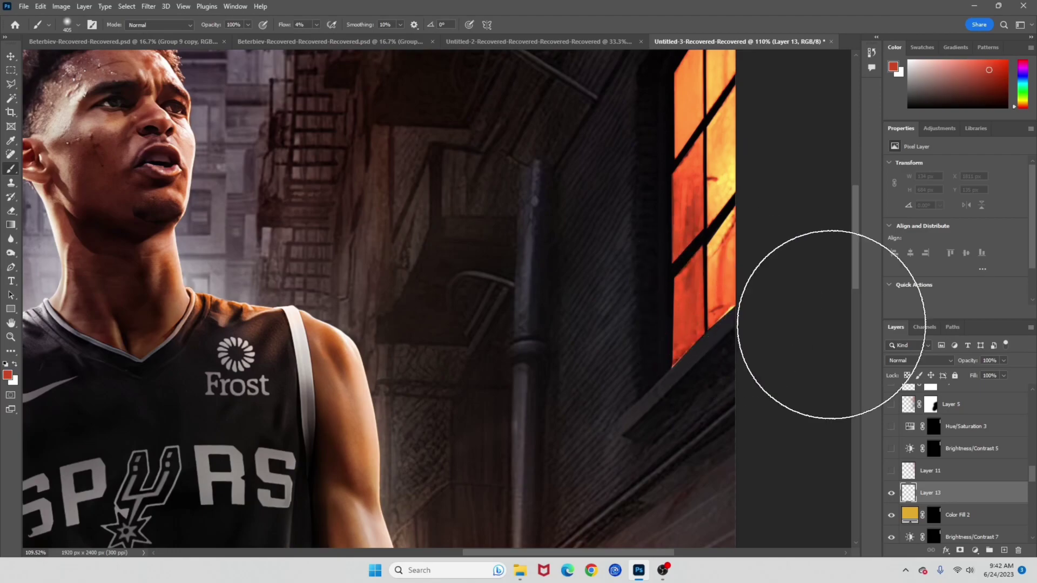
{"action": "left_click", "coordinate": [938, 361]}
{"action": "left_click", "coordinate": [918, 398]}
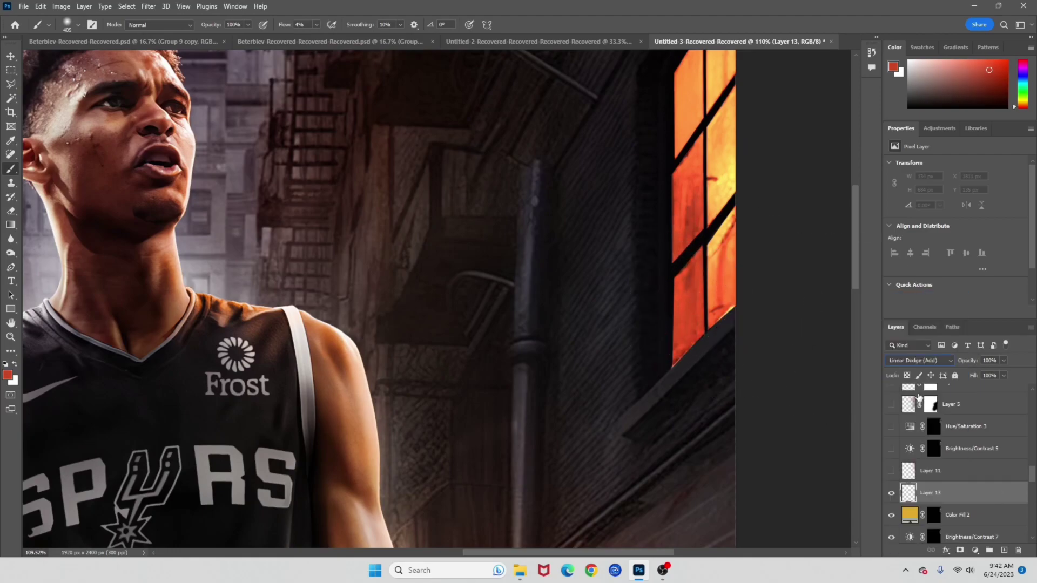
Set the brush flow to 9% and paint a soft red glow along the wall edge beside the window
{"action": "left_click", "coordinate": [317, 25]}
{"action": "left_click_drag", "start_coordinate": [317, 37], "coordinate": [318, 36]}
{"action": "scroll", "coordinate": [456, 215], "scroll_direction": "up", "scroll_amount": 2}
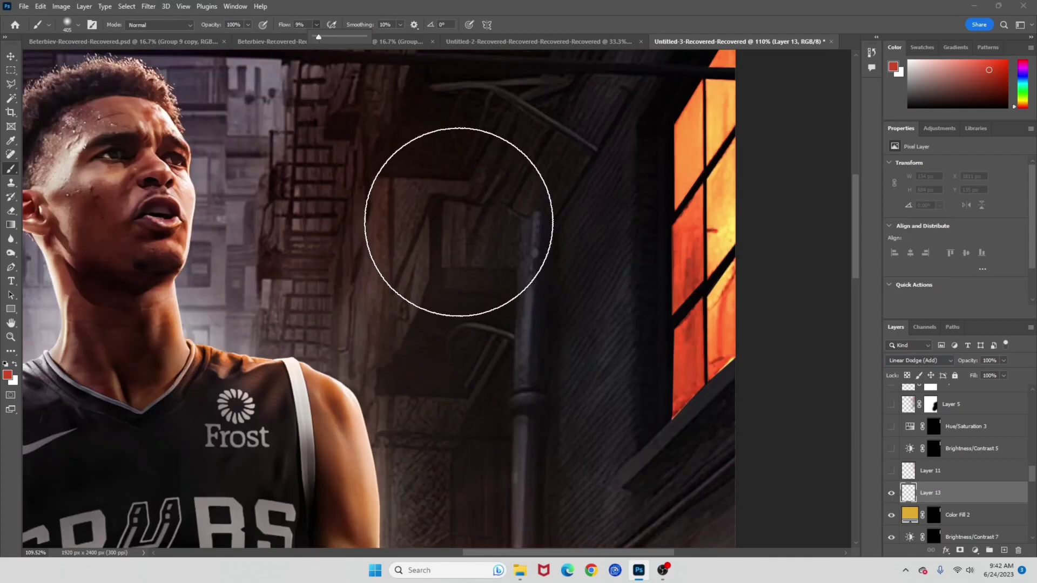
{"action": "scroll", "coordinate": [578, 212], "scroll_direction": "right", "scroll_amount": 1}
{"action": "mouse_move", "coordinate": [618, 188]}
{"action": "left_mouse_down"}
{"action": "mouse_move", "coordinate": [568, 189]}
{"action": "mouse_move", "coordinate": [633, 201]}
{"action": "mouse_move", "coordinate": [601, 225]}
{"action": "mouse_move", "coordinate": [665, 91]}
{"action": "mouse_move", "coordinate": [610, 172]}
{"action": "mouse_move", "coordinate": [588, 219]}
{"action": "left_mouse_up"}
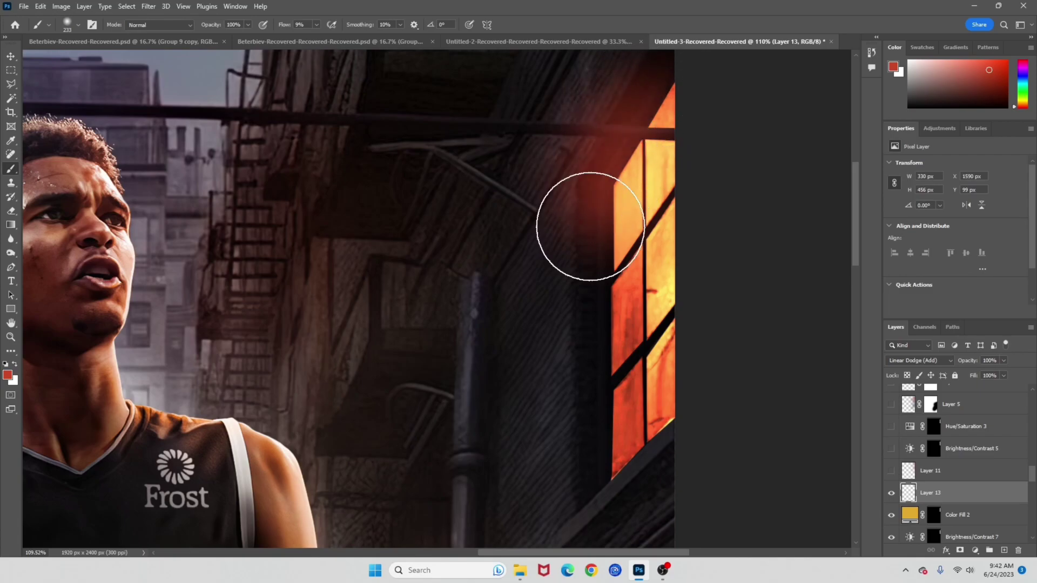
{"action": "mouse_move", "coordinate": [585, 394]}
{"action": "left_mouse_down"}
{"action": "mouse_move", "coordinate": [578, 477]}
{"action": "mouse_move", "coordinate": [592, 481]}
{"action": "mouse_move", "coordinate": [604, 454]}
{"action": "mouse_move", "coordinate": [615, 205]}
{"action": "left_mouse_up"}
Enlarge the soft brush, rotate its tip to 33°, and widen the red glow over the wall beside the window
{"action": "scroll", "coordinate": [537, 365], "scroll_direction": "down", "scroll_amount": 3}
{"action": "right_click", "coordinate": [537, 366], "text": "alt"}
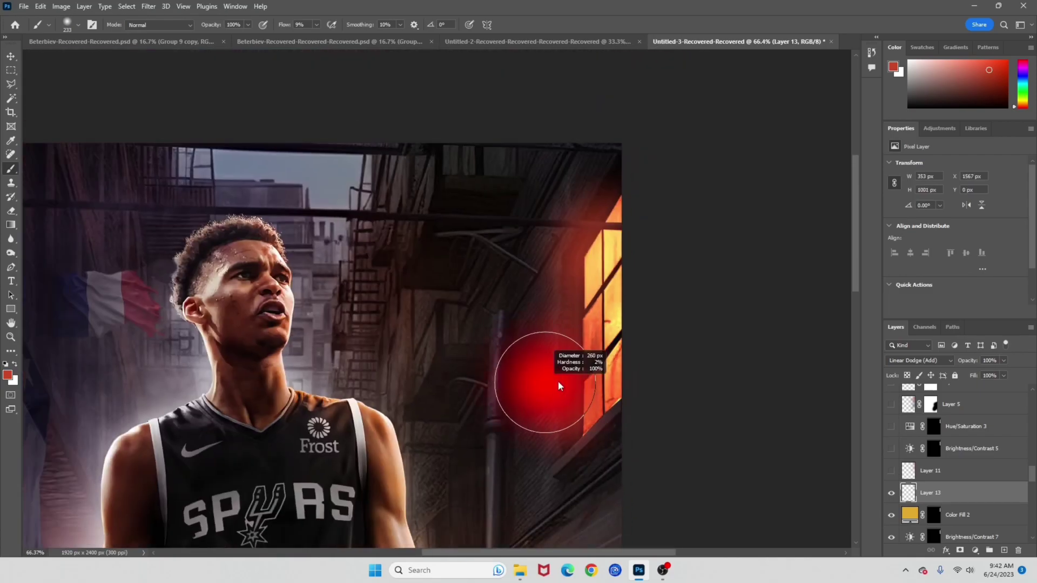
{"action": "mouse_move", "coordinate": [579, 384]}
{"action": "left_mouse_down"}
{"action": "mouse_move", "coordinate": [525, 407]}
{"action": "mouse_move", "coordinate": [457, 407]}
{"action": "left_mouse_up"}
{"action": "right_click", "coordinate": [511, 405], "text": "alt"}
{"action": "right_click", "coordinate": [466, 398]}
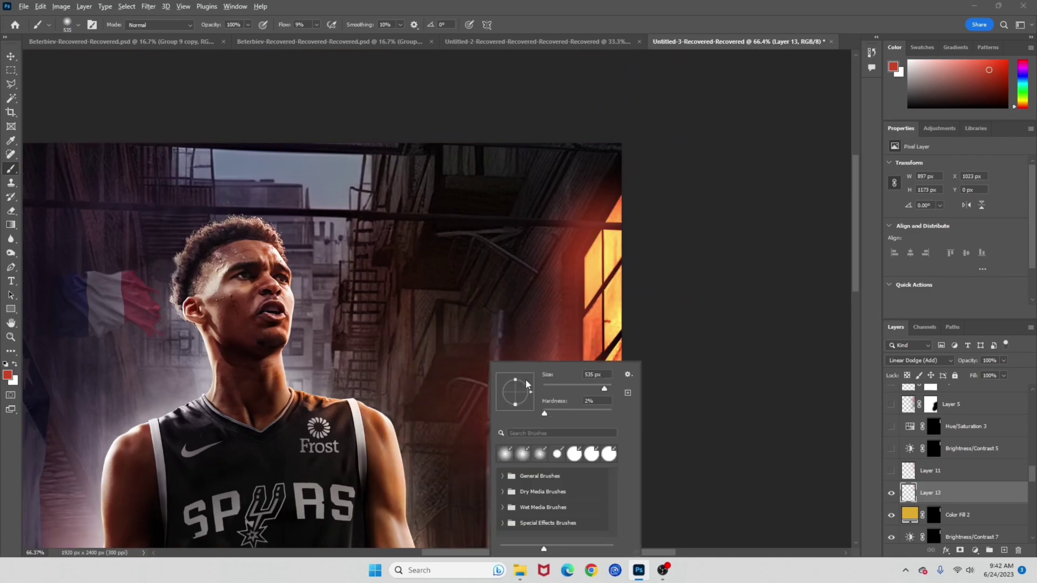
{"action": "right_click", "coordinate": [516, 312], "text": "alt"}
{"action": "mouse_move", "coordinate": [539, 324]}
{"action": "left_mouse_down"}
{"action": "mouse_move", "coordinate": [489, 327]}
{"action": "mouse_move", "coordinate": [575, 252]}
{"action": "mouse_move", "coordinate": [578, 199]}
{"action": "mouse_move", "coordinate": [507, 220]}
{"action": "mouse_move", "coordinate": [451, 254]}
{"action": "left_mouse_up"}
{"action": "scroll", "coordinate": [498, 318], "scroll_direction": "down", "scroll_amount": 2}
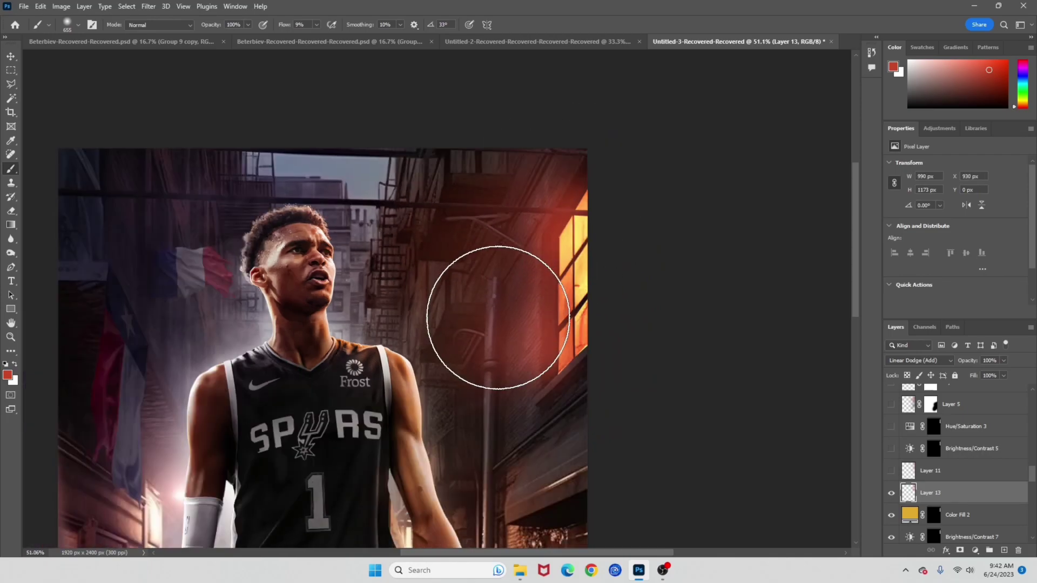
Spread the red glow farther across the alley wall and below the window using progressively larger soft brushes
{"action": "scroll", "coordinate": [497, 317], "scroll_direction": "down", "scroll_amount": 1}
{"action": "right_click", "coordinate": [516, 305], "text": "alt"}
{"action": "left_click_drag", "start_coordinate": [540, 310], "coordinate": [502, 341]}
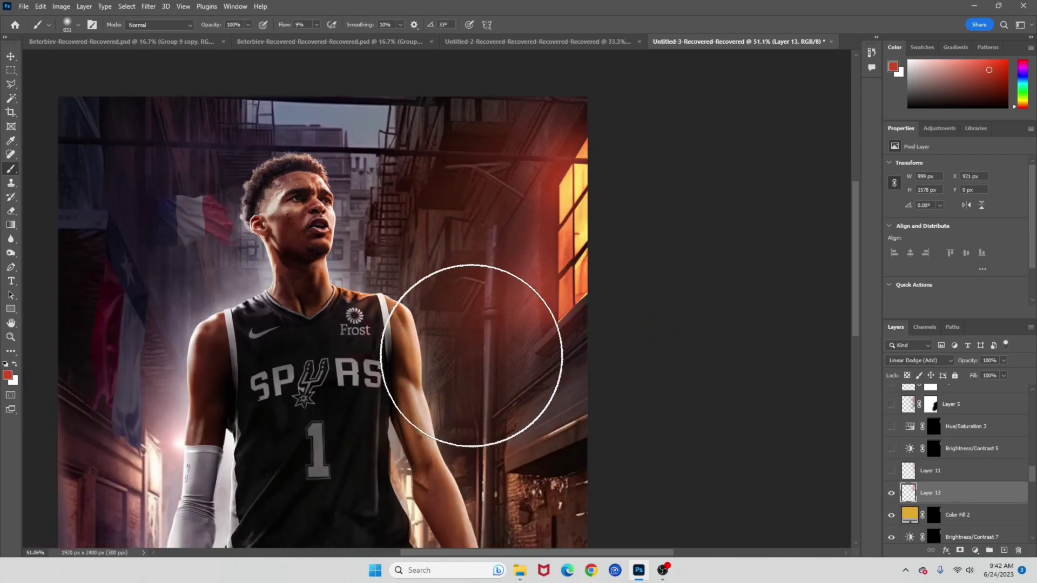
{"action": "right_click", "coordinate": [434, 320], "text": "alt"}
{"action": "left_click", "coordinate": [452, 246]}
{"action": "scroll", "coordinate": [498, 315], "scroll_direction": "down", "scroll_amount": 4}
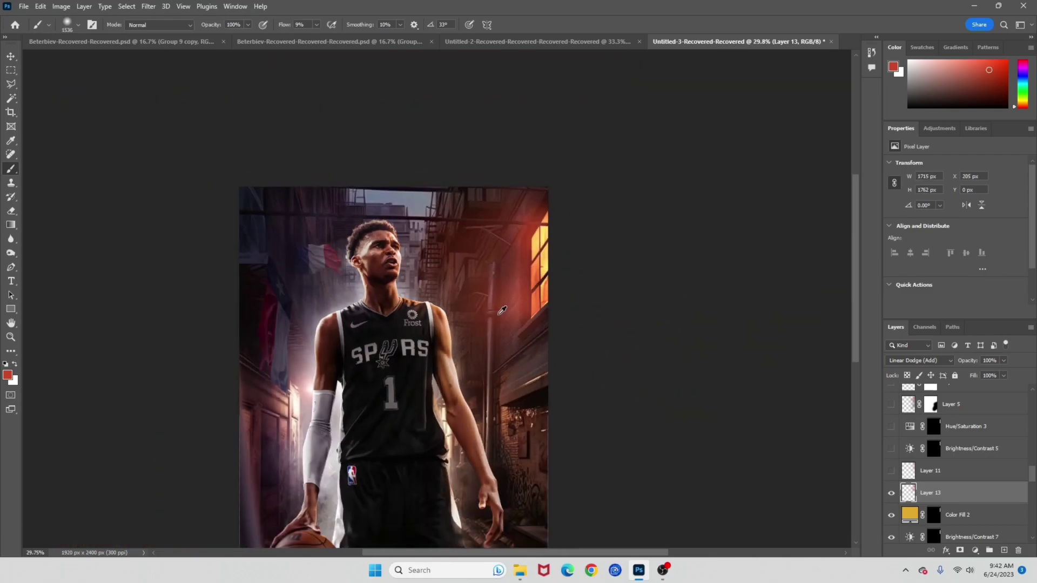
{"action": "scroll", "coordinate": [502, 313], "scroll_direction": "down", "scroll_amount": 5}
{"action": "scroll", "coordinate": [502, 317], "scroll_direction": "left", "scroll_amount": 1}
{"action": "scroll", "coordinate": [502, 319], "scroll_direction": "up", "scroll_amount": 4}
{"action": "right_click", "coordinate": [615, 229], "text": "alt"}
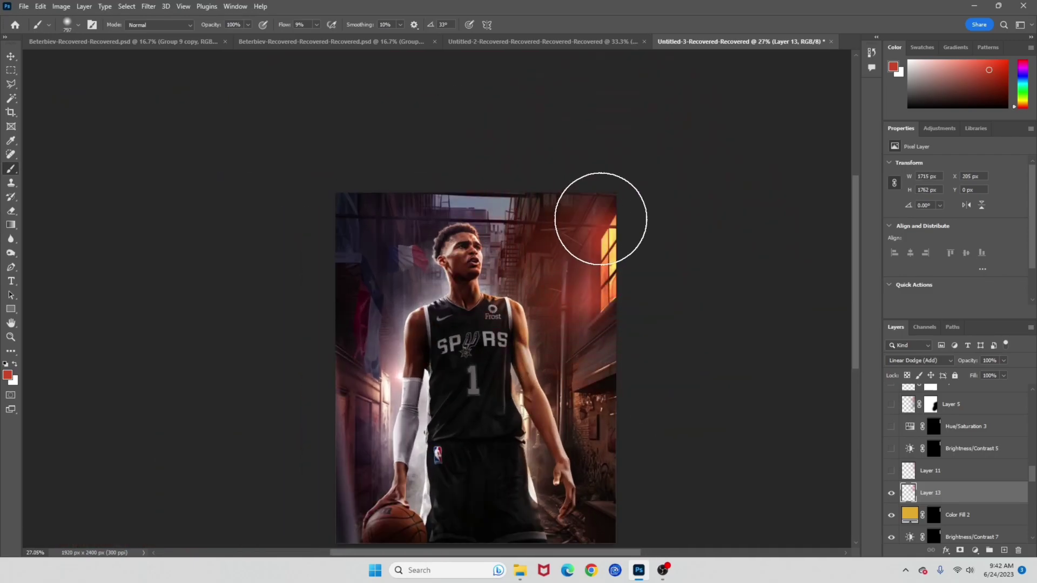
{"action": "scroll", "coordinate": [569, 324], "scroll_direction": "down", "scroll_amount": 1}
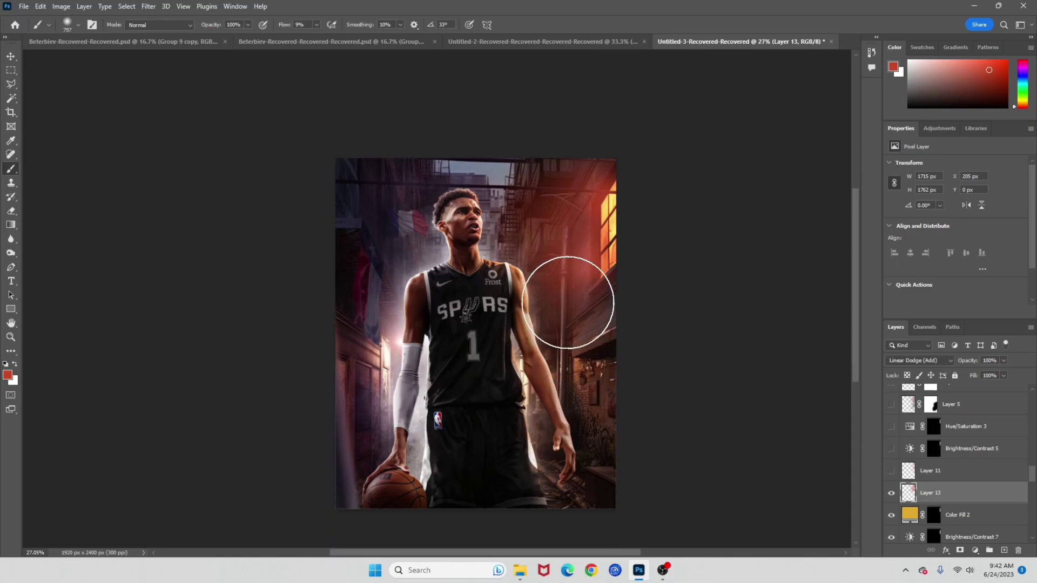
{"action": "key", "text": "bracketright"}
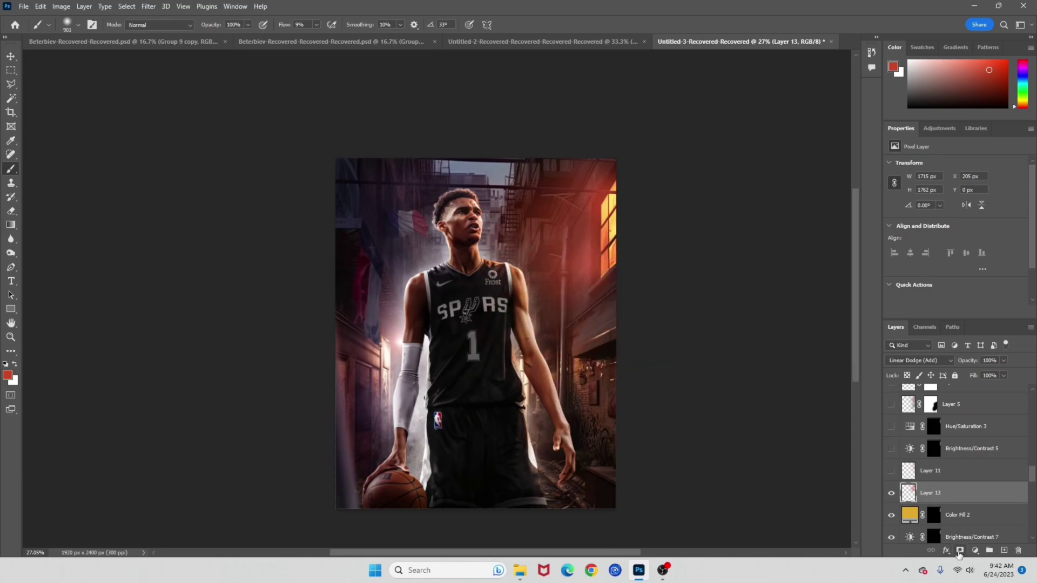
Add a mask to Layer 13 and fade the outer red glow with a black soft brush of about 1233 px
{"action": "left_click", "coordinate": [960, 552]}
{"action": "key", "text": "d"}
{"action": "key", "text": "bracketright"}
{"action": "key", "text": "bracketright"}
{"action": "key", "text": "bracketright"}
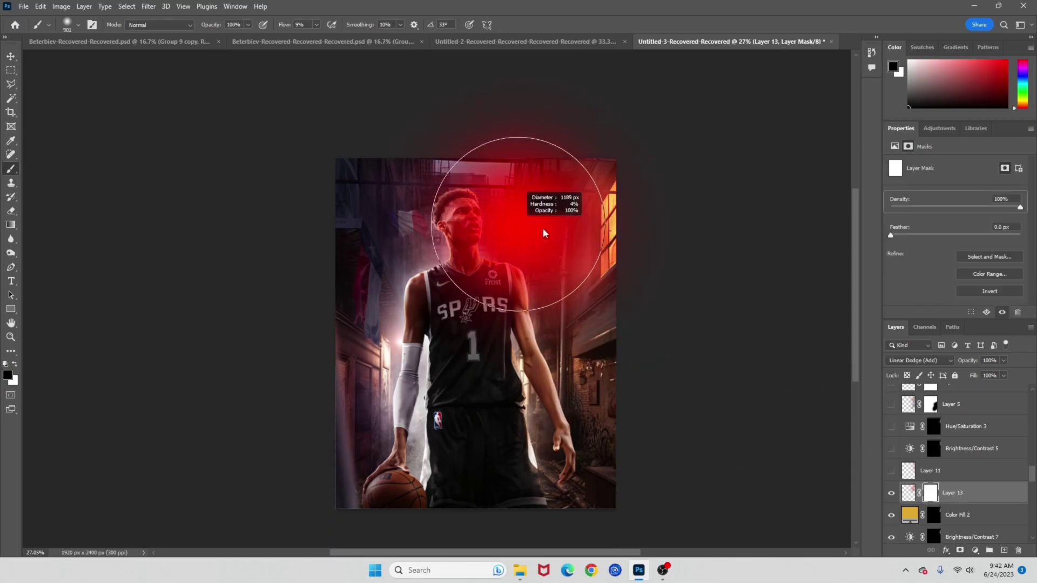
{"action": "mouse_move", "coordinate": [524, 283]}
{"action": "left_mouse_down"}
{"action": "mouse_move", "coordinate": [554, 226]}
{"action": "mouse_move", "coordinate": [562, 292]}
{"action": "mouse_move", "coordinate": [581, 322]}
{"action": "mouse_move", "coordinate": [616, 342]}
{"action": "left_mouse_up"}
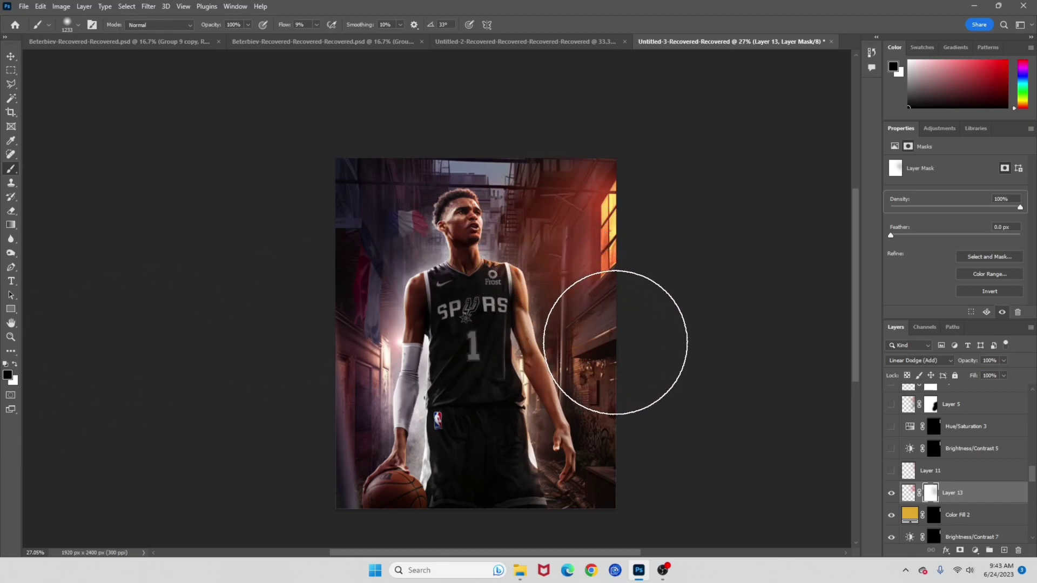
Target Layer 13's pixels instead of its mask and toggle the layer's visibility to compare the red glow
{"action": "scroll", "coordinate": [535, 297], "scroll_direction": "up", "scroll_amount": 3}
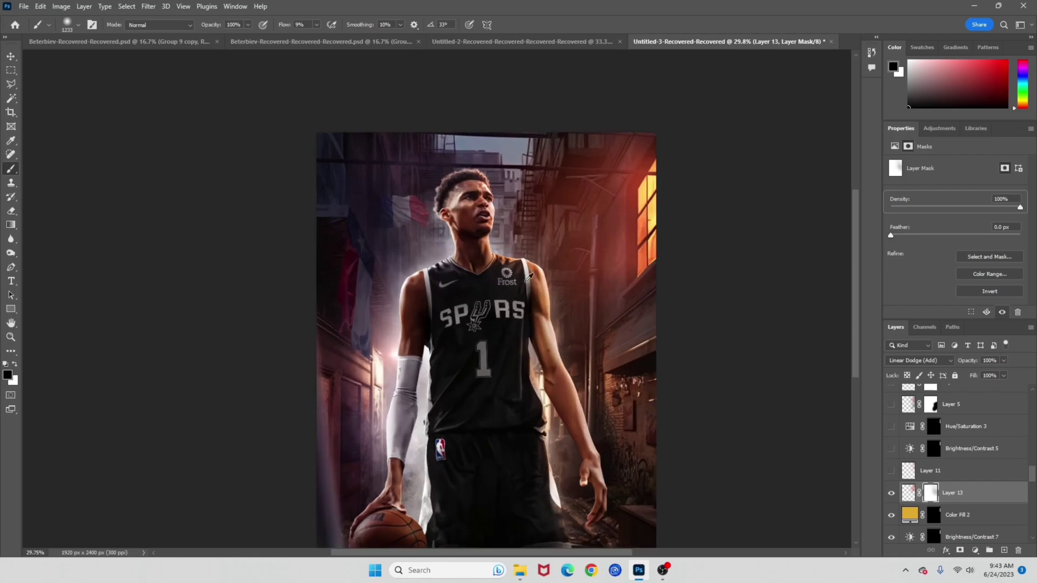
{"action": "scroll", "coordinate": [540, 270], "scroll_direction": "down", "scroll_amount": 2}
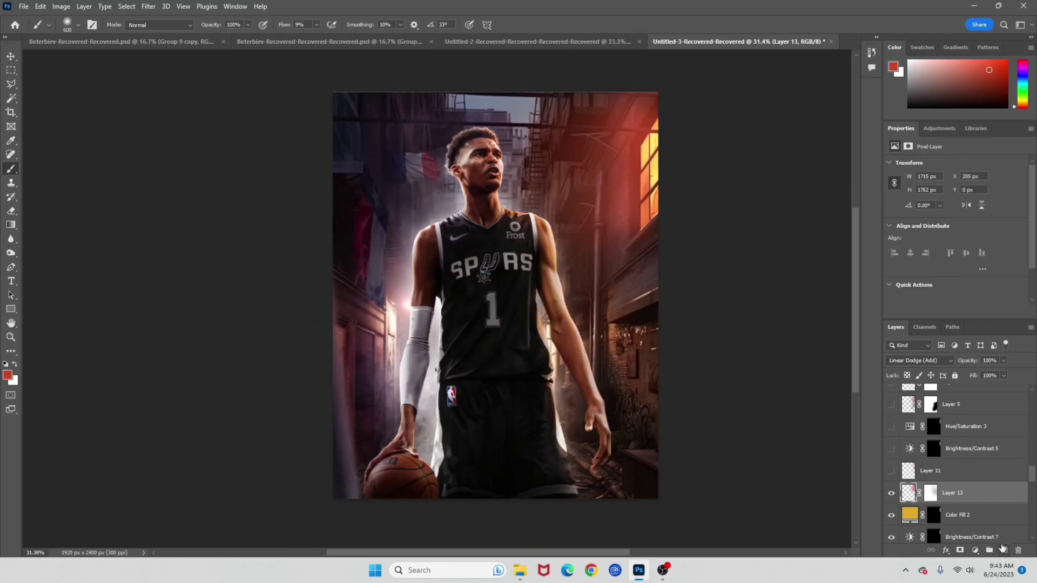
{"action": "left_click", "coordinate": [907, 493]}
{"action": "left_click", "coordinate": [890, 494]}
{"action": "left_click", "coordinate": [890, 494]}
{"action": "left_click", "coordinate": [889, 494]}
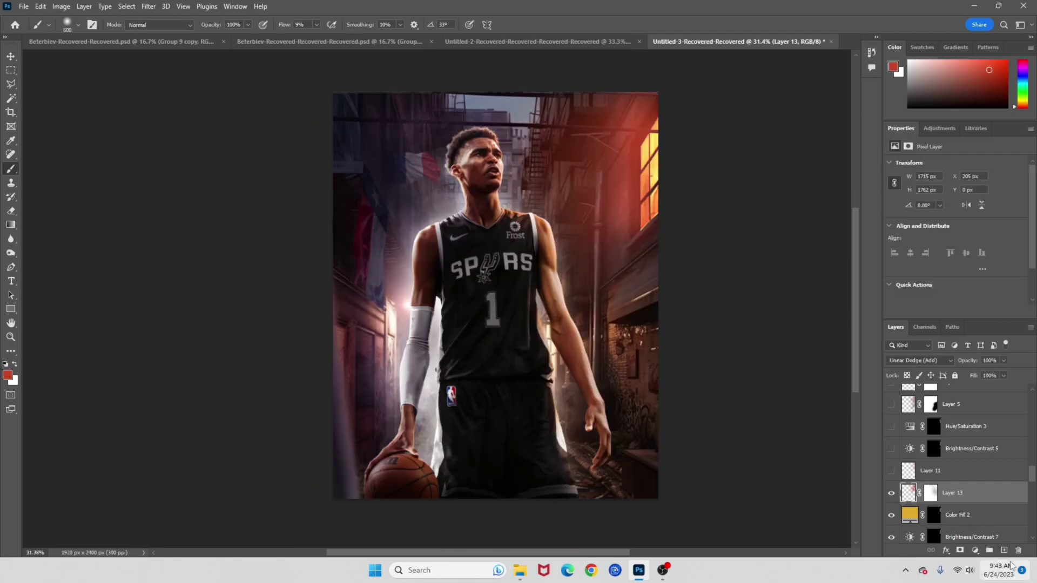
Add a blank layer above Layer 13, sample the light yellow-orange from the window, and shrink the soft brush
{"action": "left_click", "coordinate": [1003, 550]}
{"action": "scroll", "coordinate": [568, 266], "scroll_direction": "up", "scroll_amount": 2}
{"action": "scroll", "coordinate": [568, 266], "scroll_direction": "right", "scroll_amount": 2}
{"action": "scroll", "coordinate": [567, 264], "scroll_direction": "up", "scroll_amount": 5}
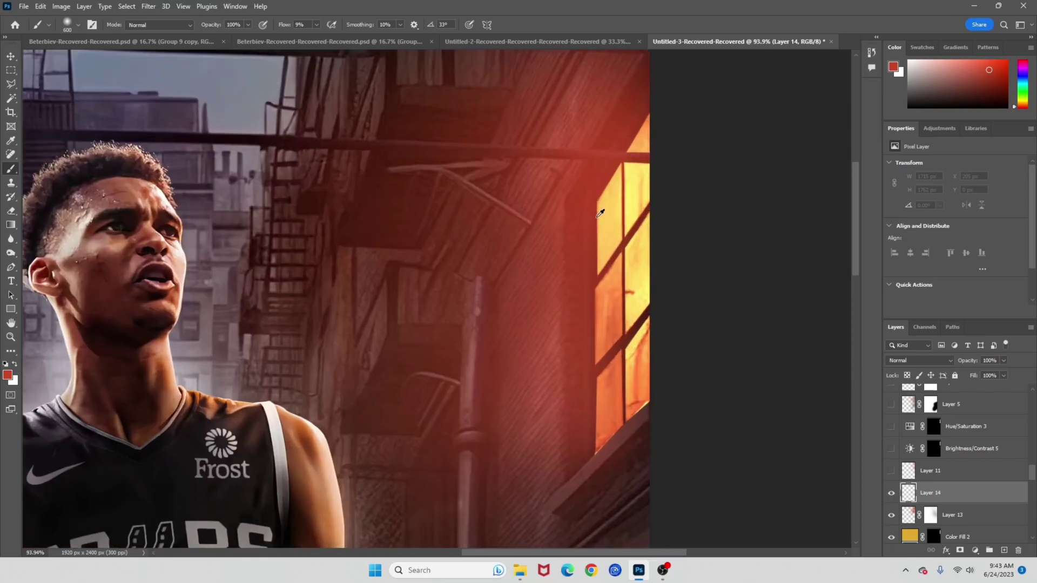
{"action": "left_click", "coordinate": [609, 217], "text": "alt"}
{"action": "left_click_drag", "start_coordinate": [611, 194], "coordinate": [440, 195]}
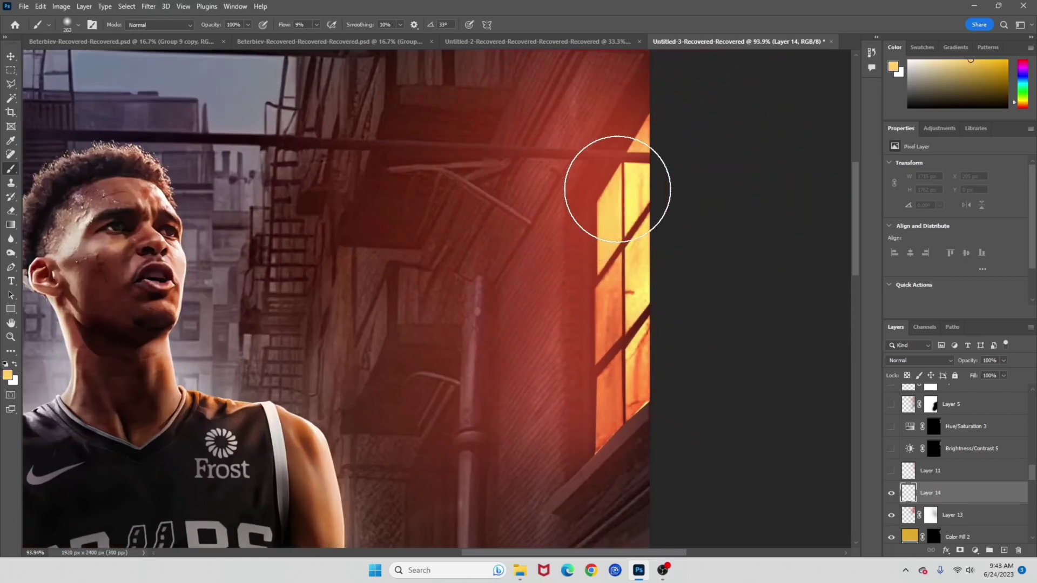
Paint a yellow-orange glow over the window and adjoining wall, enlarging the soft brush to about 806 px
{"action": "left_click", "coordinate": [613, 143]}
{"action": "left_click", "coordinate": [614, 150]}
{"action": "left_click_drag", "start_coordinate": [617, 129], "coordinate": [701, 129]}
{"action": "mouse_move", "coordinate": [641, 113]}
{"action": "left_mouse_down"}
{"action": "mouse_move", "coordinate": [560, 197]}
{"action": "mouse_move", "coordinate": [577, 334]}
{"action": "mouse_move", "coordinate": [560, 349]}
{"action": "mouse_move", "coordinate": [558, 380]}
{"action": "left_mouse_up"}
{"action": "left_click_drag", "start_coordinate": [511, 247], "coordinate": [613, 248]}
{"action": "left_click", "coordinate": [442, 329]}
{"action": "left_click", "coordinate": [422, 336]}
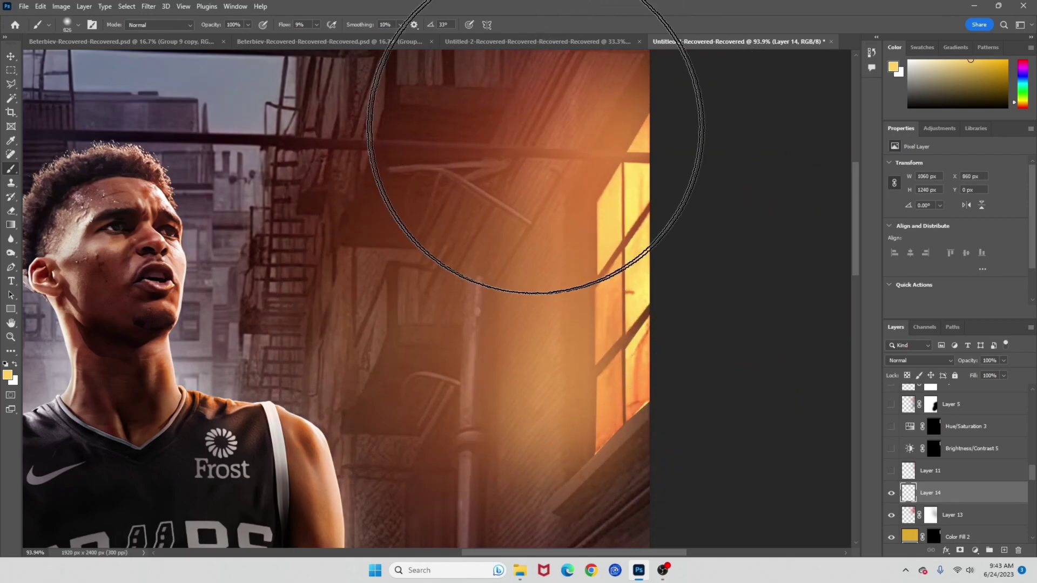
{"action": "left_click", "coordinate": [493, 111]}
{"action": "left_click", "coordinate": [468, 132]}
{"action": "scroll", "coordinate": [529, 198], "scroll_direction": "down", "scroll_amount": 6}
{"action": "scroll", "coordinate": [565, 210], "scroll_direction": "up", "scroll_amount": 4}
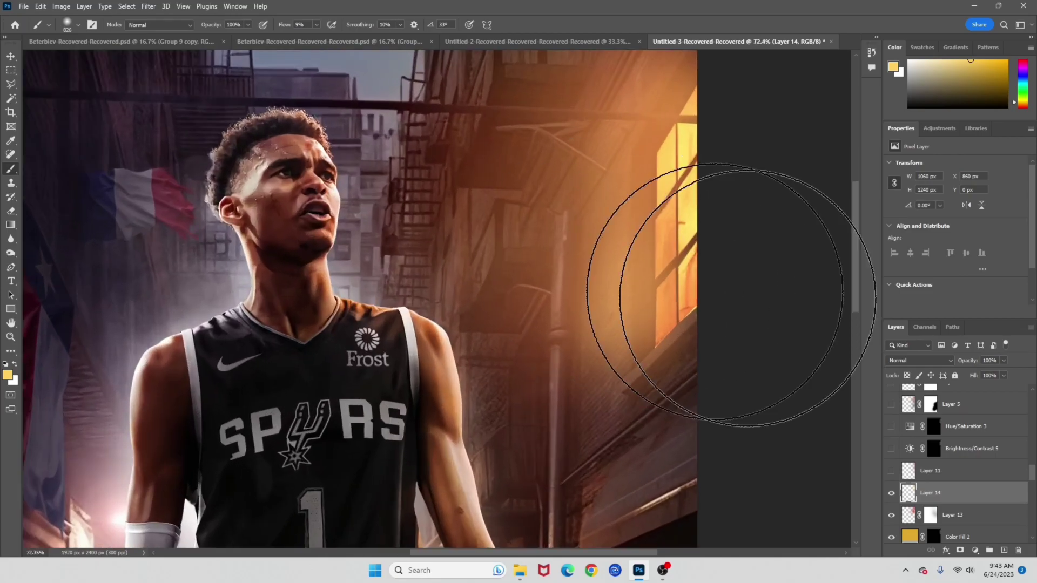
Set Layer 14's blend mode to Linear Dodge (Add) and add a layer mask to it
{"action": "left_click", "coordinate": [918, 360]}
{"action": "left_click", "coordinate": [921, 393]}
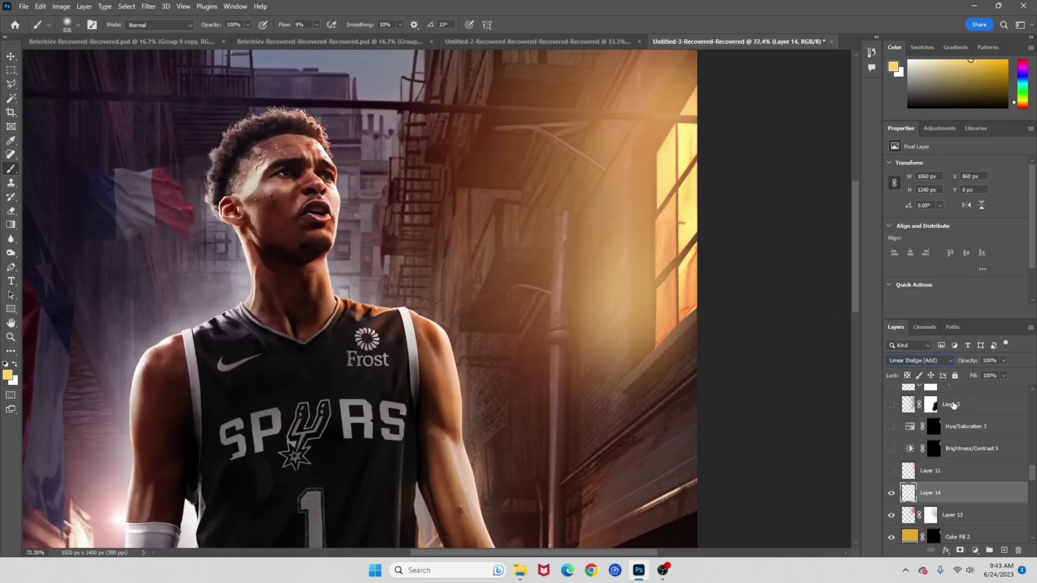
{"action": "left_click", "coordinate": [961, 550]}
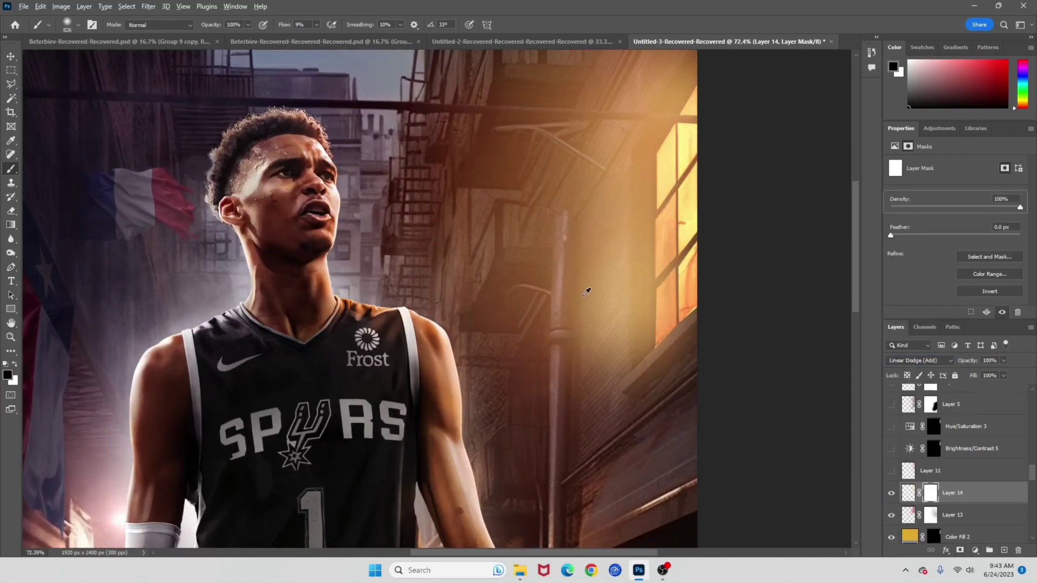
Paint black on Layer 14's mask with a large soft brush to fade the yellow glow away from the window
{"action": "left_click_drag", "start_coordinate": [584, 296], "coordinate": [600, 299]}
{"action": "mouse_move", "coordinate": [478, 354]}
{"action": "left_mouse_down"}
{"action": "mouse_move", "coordinate": [553, 374]}
{"action": "mouse_move", "coordinate": [508, 314]}
{"action": "mouse_move", "coordinate": [526, 298]}
{"action": "mouse_move", "coordinate": [484, 260]}
{"action": "mouse_move", "coordinate": [528, 234]}
{"action": "mouse_move", "coordinate": [510, 219]}
{"action": "mouse_move", "coordinate": [529, 206]}
{"action": "left_mouse_up"}
{"action": "scroll", "coordinate": [531, 206], "scroll_direction": "up", "scroll_amount": 1}
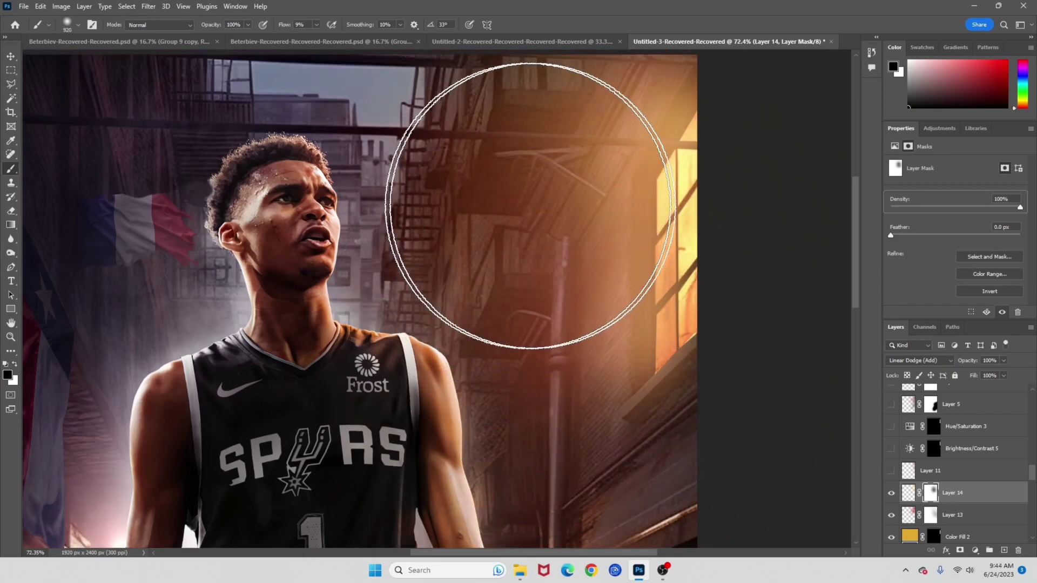
{"action": "scroll", "coordinate": [530, 205], "scroll_direction": "up", "scroll_amount": 3}
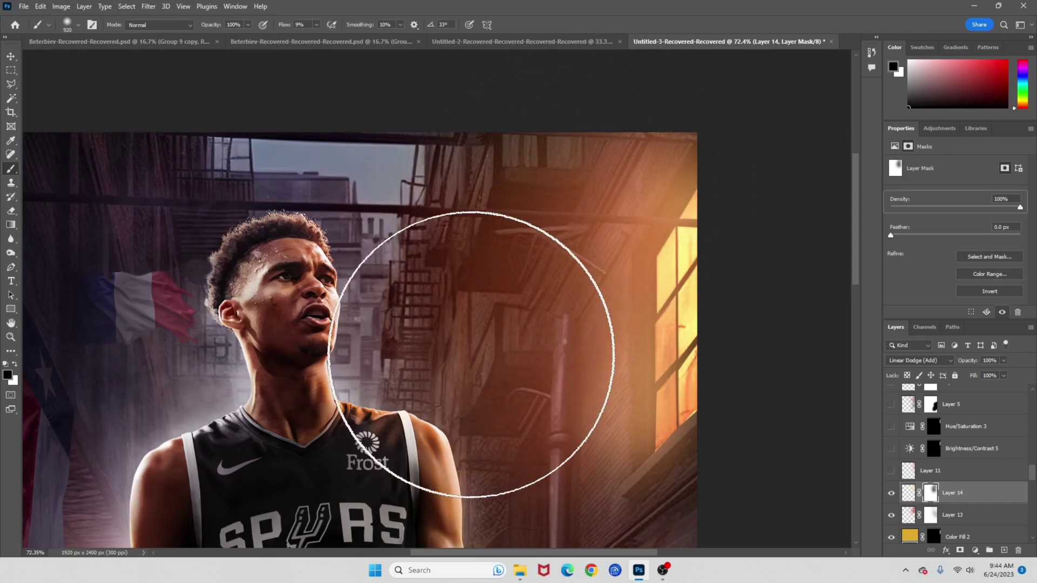
{"action": "scroll", "coordinate": [491, 241], "scroll_direction": "down", "scroll_amount": 5}
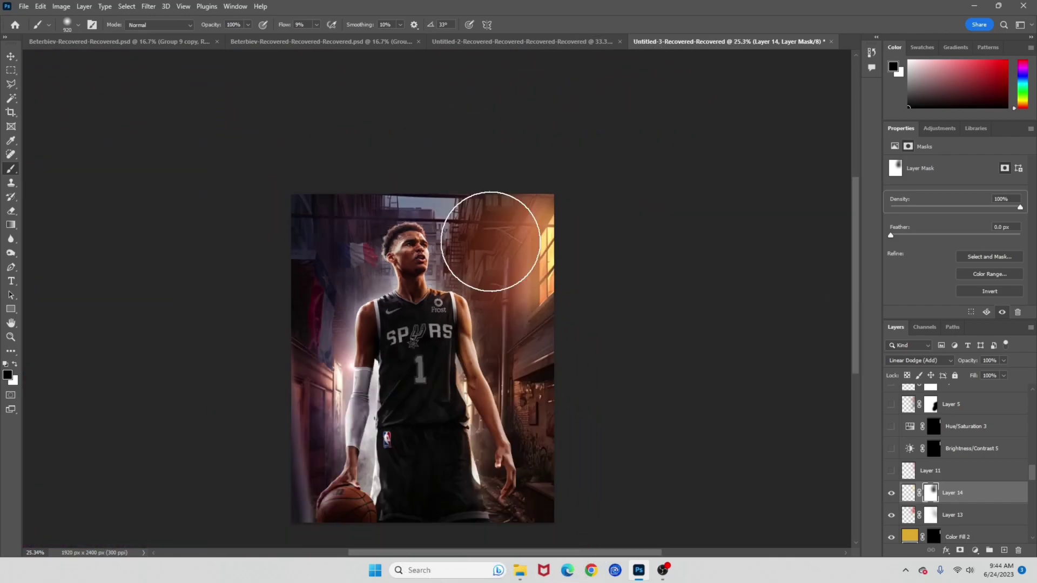
{"action": "scroll", "coordinate": [490, 241], "scroll_direction": "down", "scroll_amount": 2}
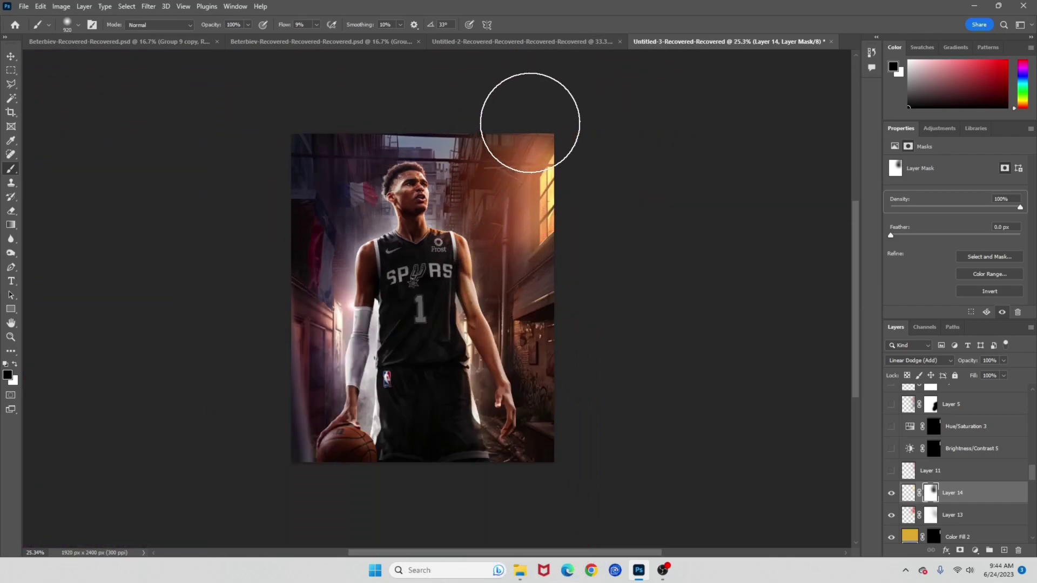
Examine the whole poster and toggle Layer 14's visibility to compare the yellow glow around the window
{"action": "scroll", "coordinate": [498, 127], "scroll_direction": "left", "scroll_amount": 2}
{"action": "scroll", "coordinate": [483, 215], "scroll_direction": "up", "scroll_amount": 1}
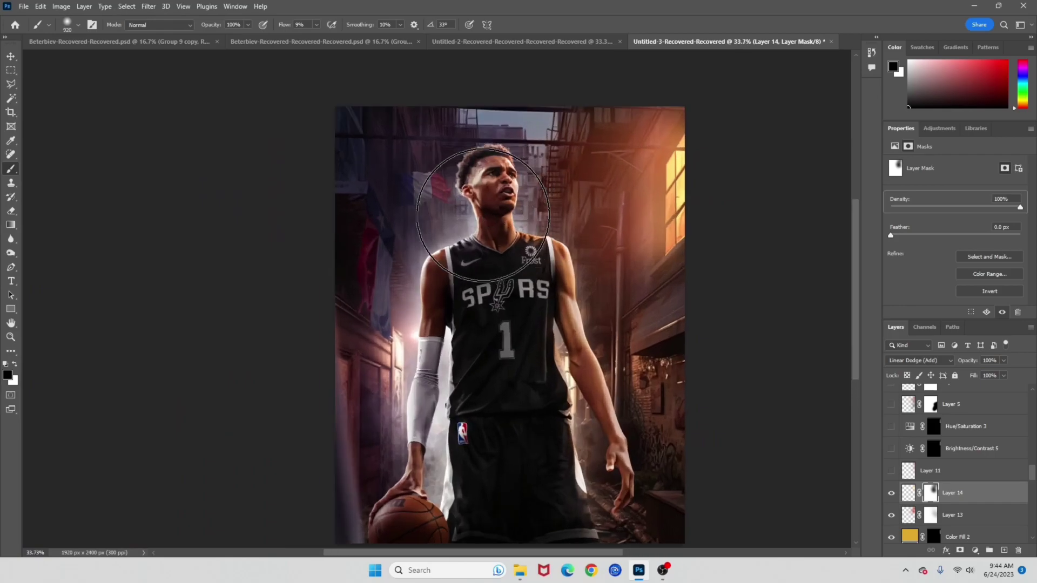
{"action": "scroll", "coordinate": [483, 215], "scroll_direction": "down", "scroll_amount": 1}
{"action": "scroll", "coordinate": [483, 215], "scroll_direction": "left", "scroll_amount": 1}
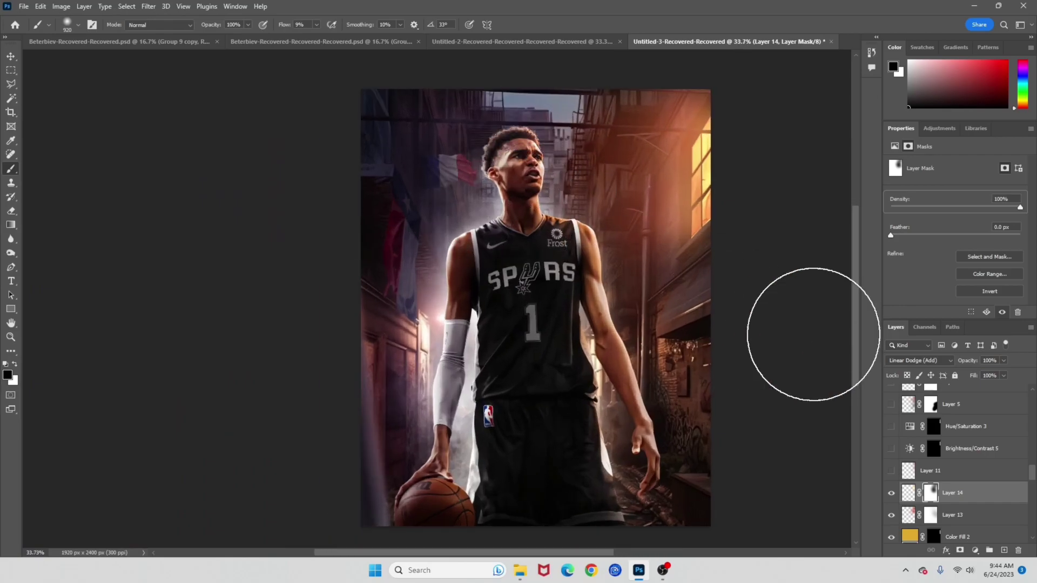
{"action": "left_click", "coordinate": [890, 501]}
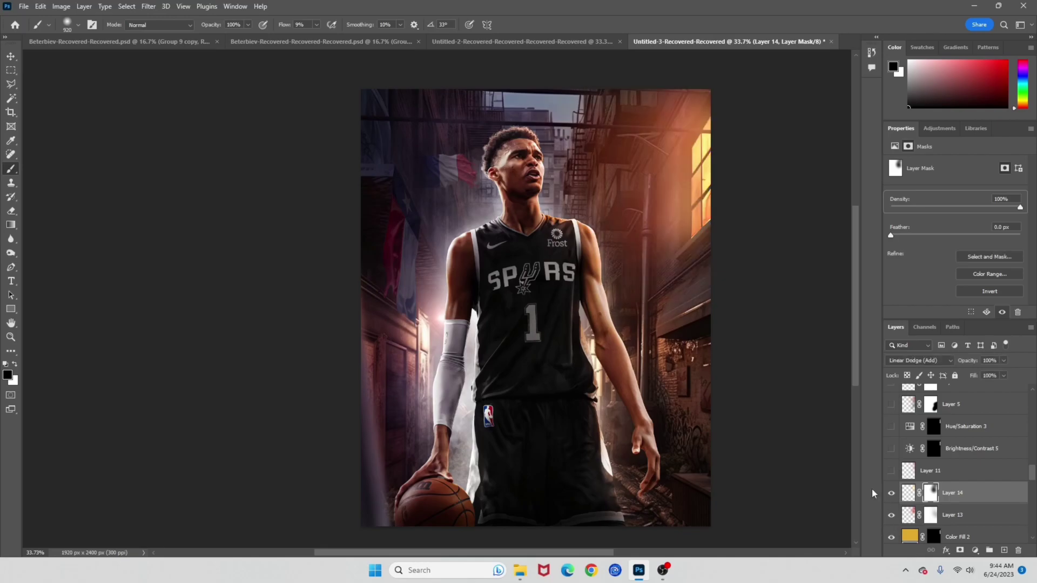
{"action": "scroll", "coordinate": [620, 335], "scroll_direction": "left", "scroll_amount": 1}
{"action": "scroll", "coordinate": [632, 278], "scroll_direction": "up", "scroll_amount": 1}
{"action": "scroll", "coordinate": [632, 278], "scroll_direction": "up", "scroll_amount": 3}
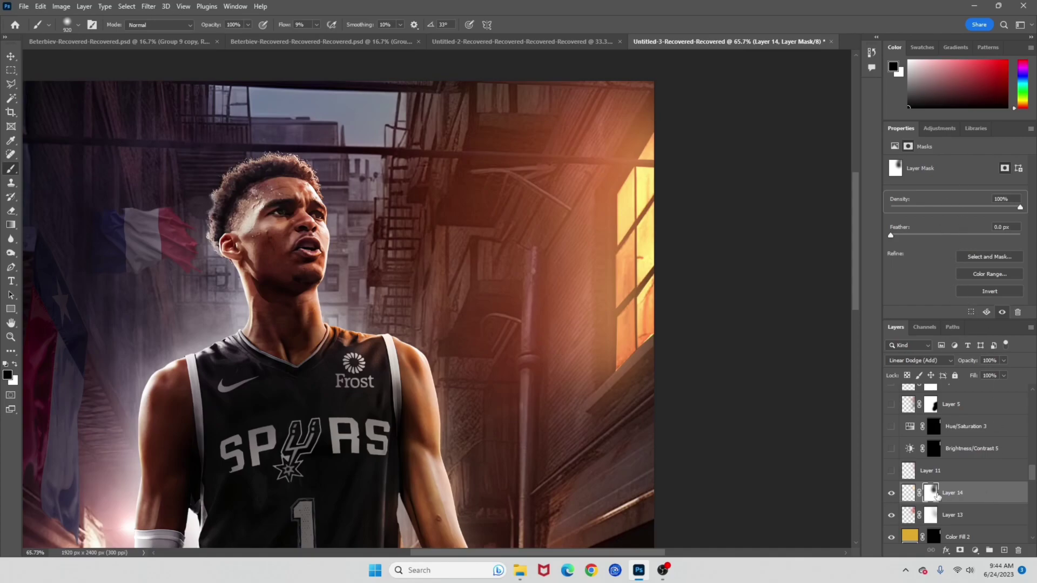
Add a yellow ffd15f Solid Color fill layer above Layer 14, invert its mask to black, and select its colour thumbnail
{"action": "left_click", "coordinate": [918, 361]}
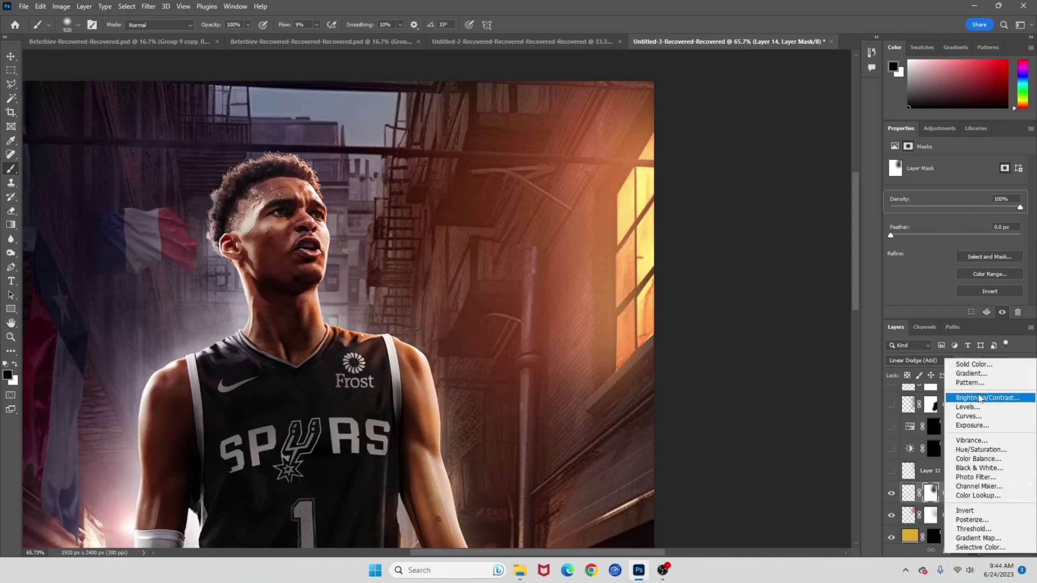
{"action": "left_click", "coordinate": [949, 364]}
{"action": "key", "text": "Return"}
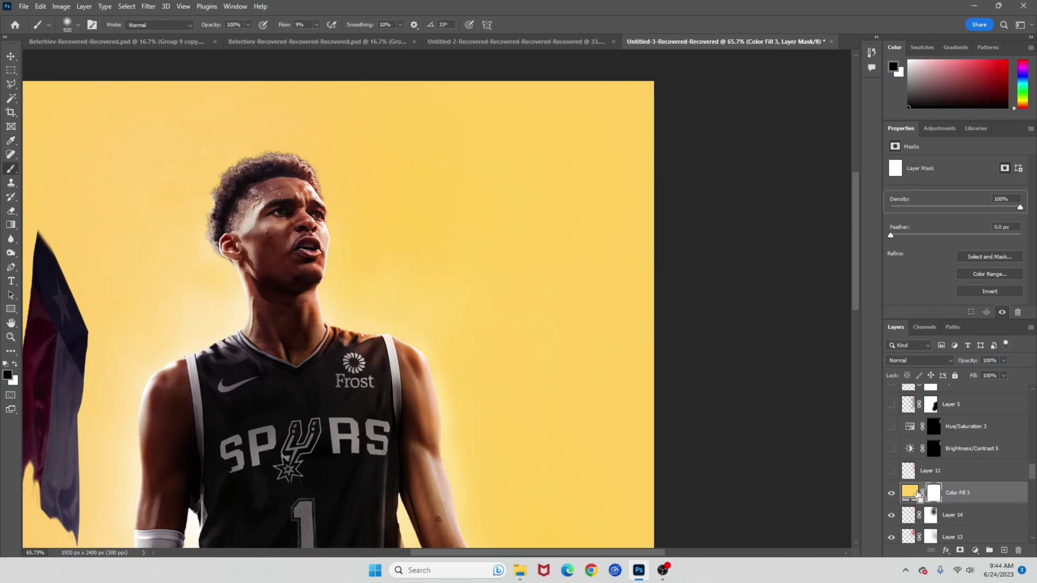
{"action": "left_click", "coordinate": [906, 496]}
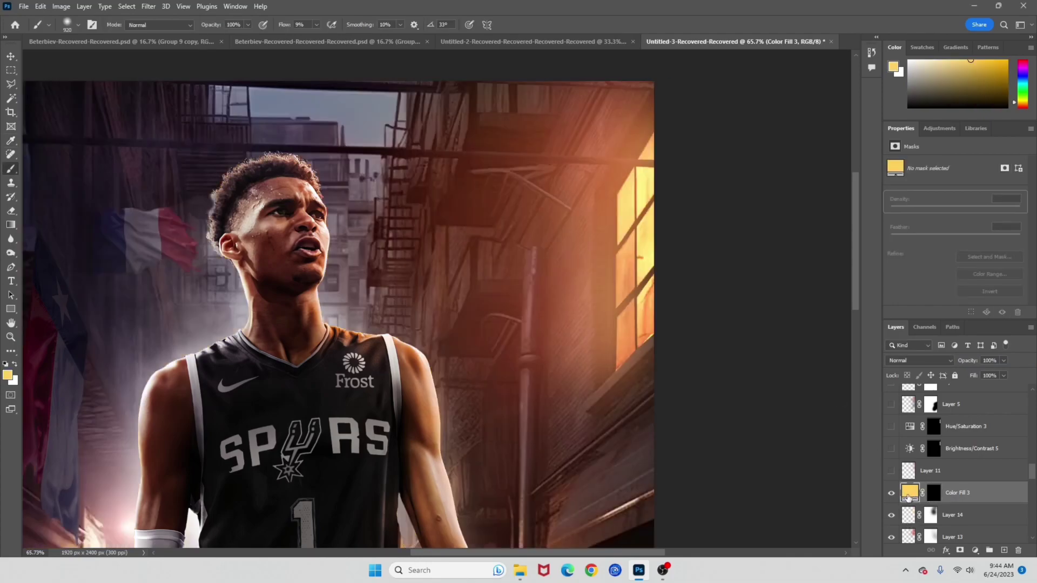
Change the Color Fill 3 layer's colour to orange ffb367, sampled from the glowing window
{"action": "double_click", "coordinate": [913, 500]}
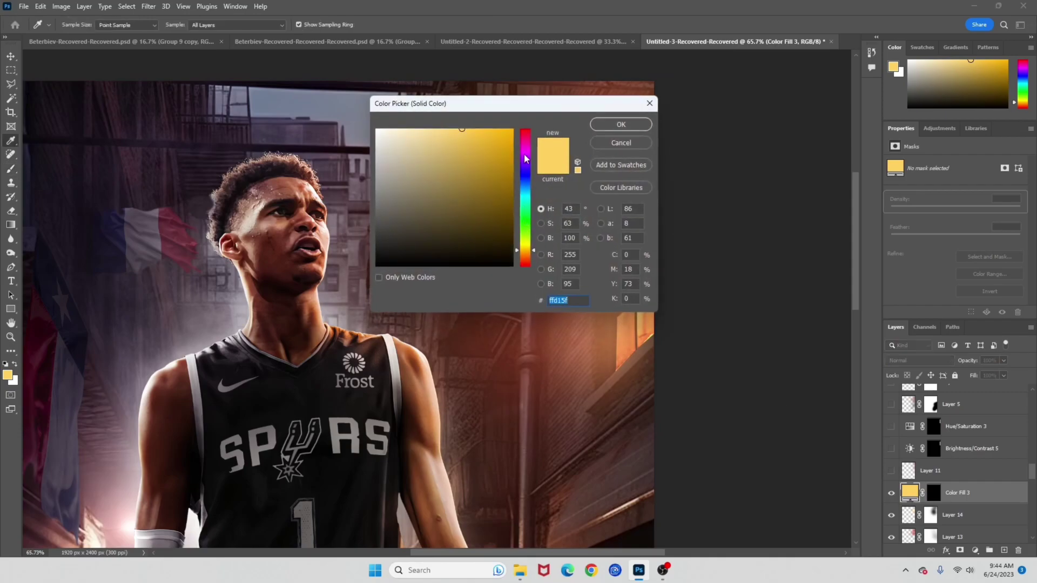
{"action": "left_click_drag", "start_coordinate": [542, 111], "coordinate": [324, 155]}
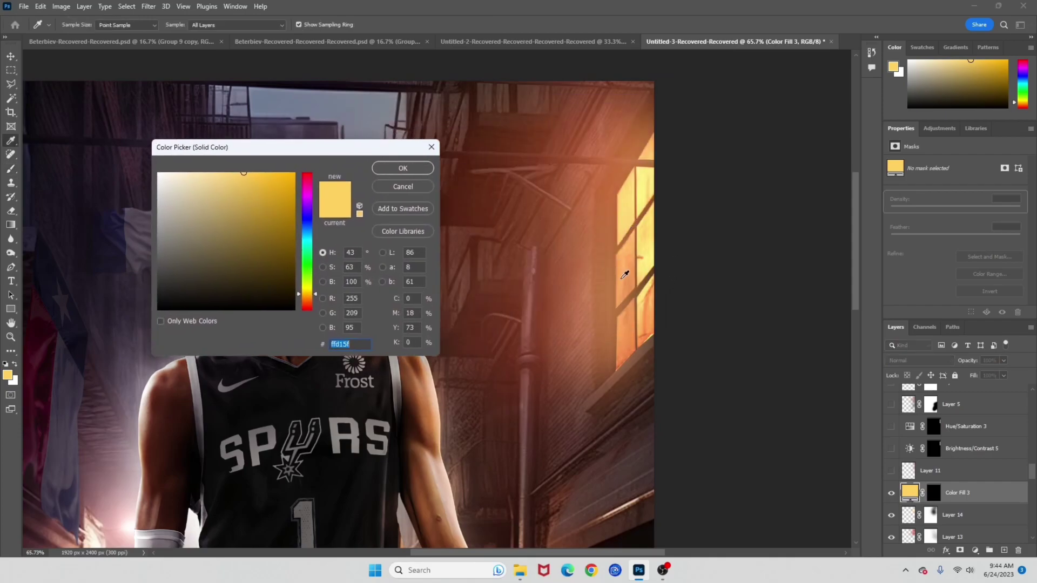
{"action": "left_click", "coordinate": [634, 207]}
{"action": "left_click", "coordinate": [632, 235]}
{"action": "left_click", "coordinate": [631, 247]}
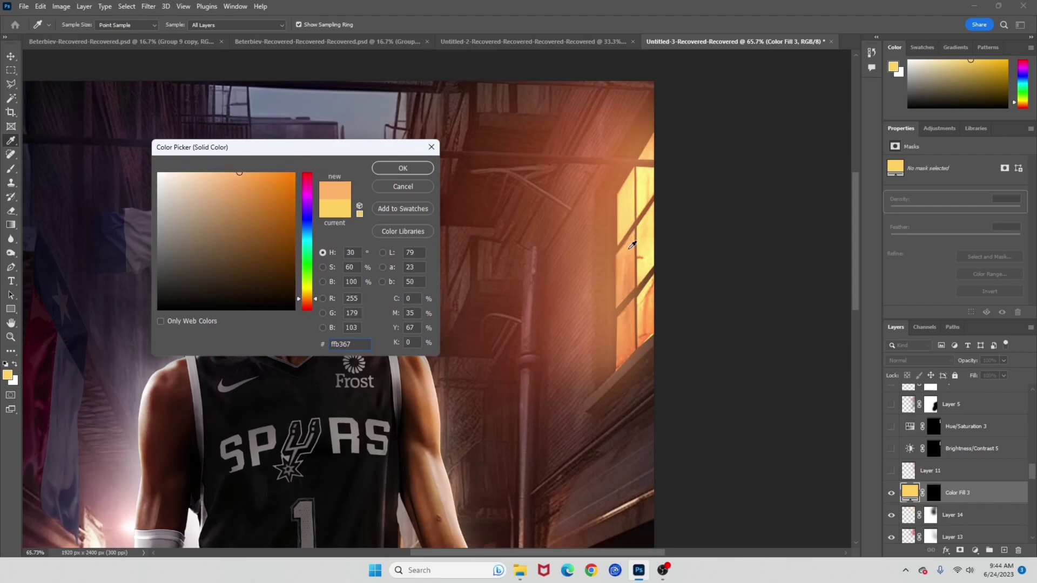
{"action": "left_click", "coordinate": [403, 168]}
{"action": "key", "text": "b"}
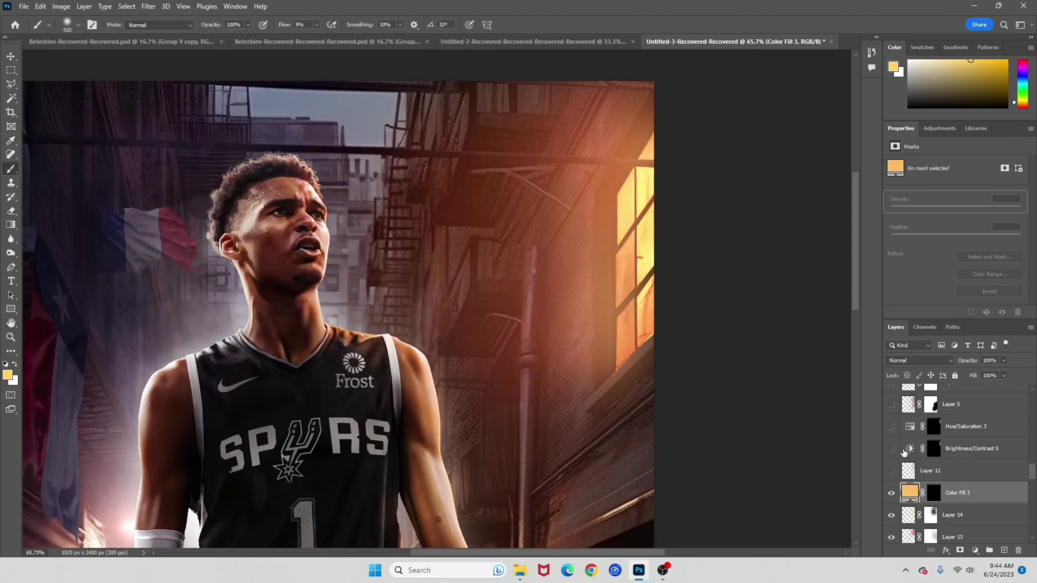
Target Color Fill 3's mask and set up a white soft brush about 40 px wide with 100% flow
{"action": "left_click", "coordinate": [934, 492]}
{"action": "left_click_drag", "start_coordinate": [511, 161], "coordinate": [374, 161]}
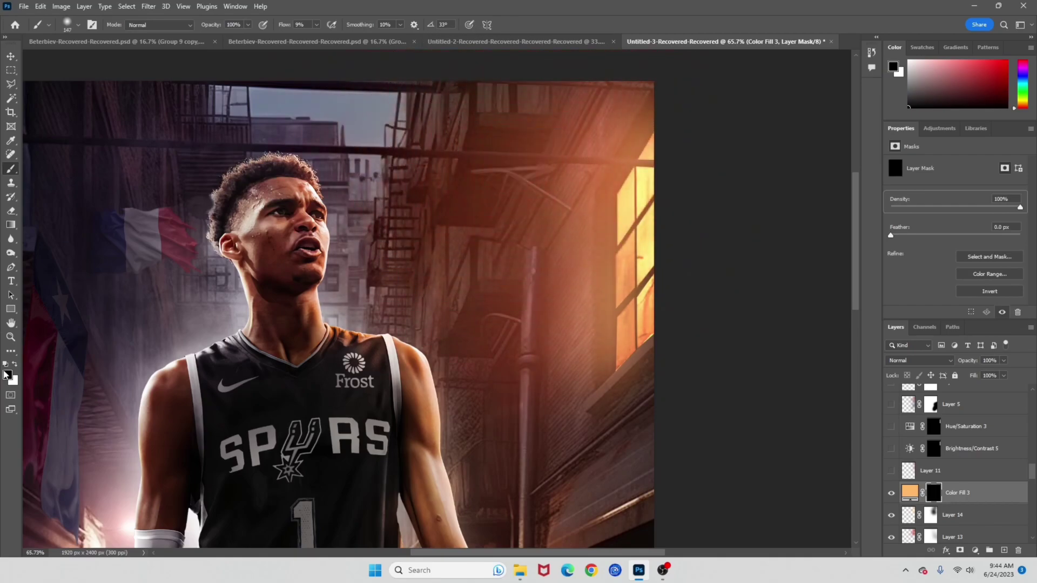
{"action": "left_click", "coordinate": [14, 365]}
{"action": "left_click", "coordinate": [316, 25]}
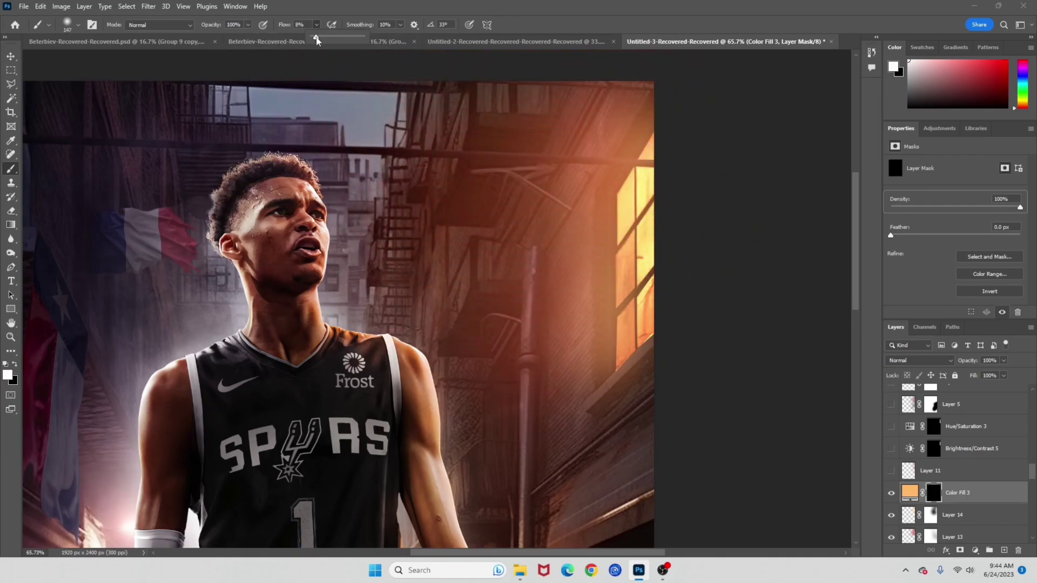
{"action": "left_click_drag", "start_coordinate": [317, 39], "coordinate": [374, 40]}
{"action": "left_click_drag", "start_coordinate": [603, 207], "coordinate": [584, 209]}
Paint a thin, straight white line on Color Fill 3's mask along the horizontal beam's lower edge, from the window to the fire escape
{"action": "scroll", "coordinate": [609, 202], "scroll_direction": "up", "scroll_amount": 1}
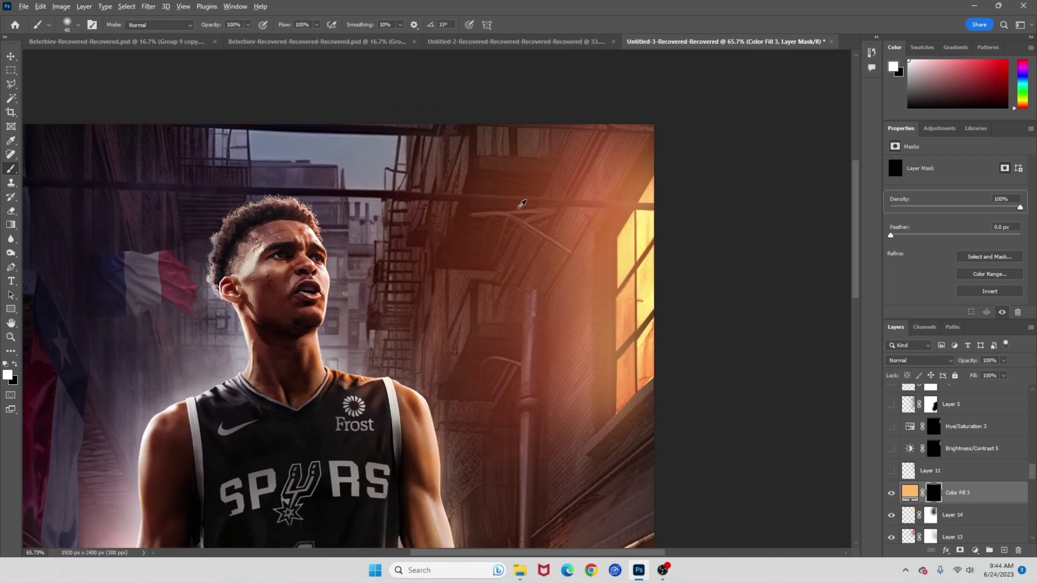
{"action": "scroll", "coordinate": [628, 205], "scroll_direction": "up", "scroll_amount": 4}
{"action": "scroll", "coordinate": [628, 205], "scroll_direction": "up", "scroll_amount": 1}
{"action": "left_click_drag", "start_coordinate": [674, 210], "coordinate": [701, 212]}
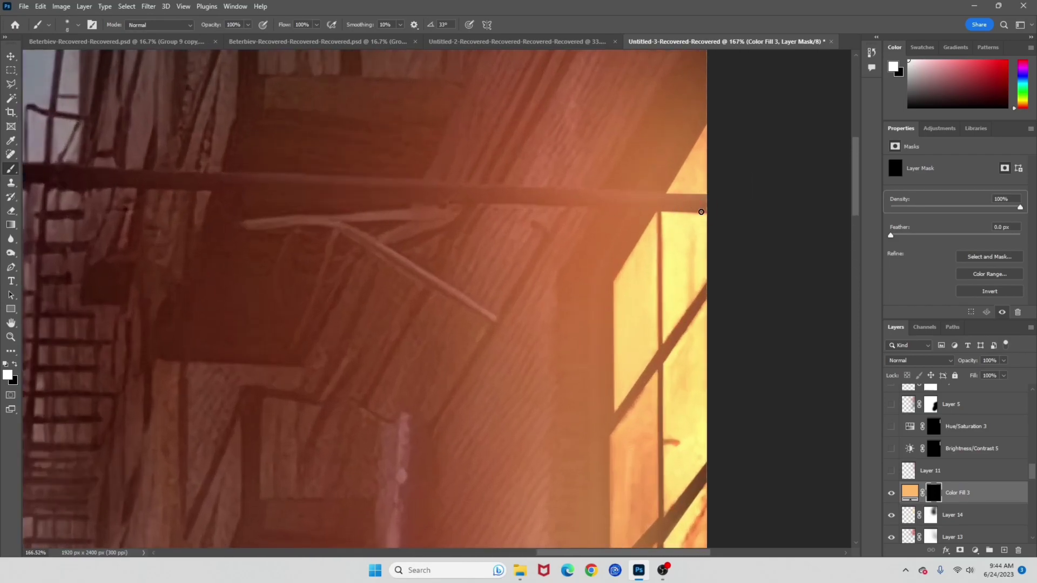
{"action": "scroll", "coordinate": [597, 211], "scroll_direction": "left", "scroll_amount": 5}
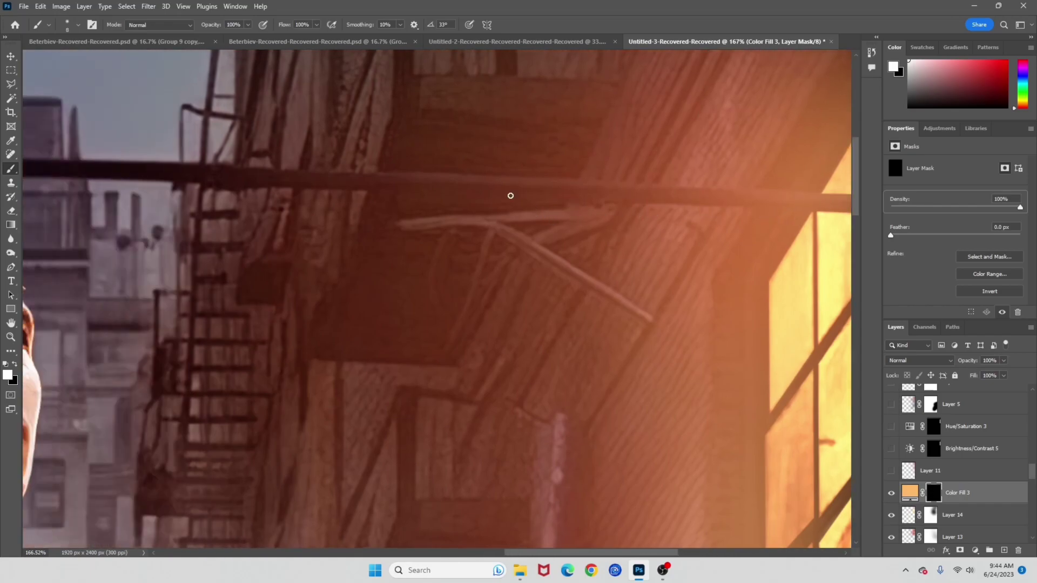
{"action": "left_click", "coordinate": [187, 179], "text": "shift"}
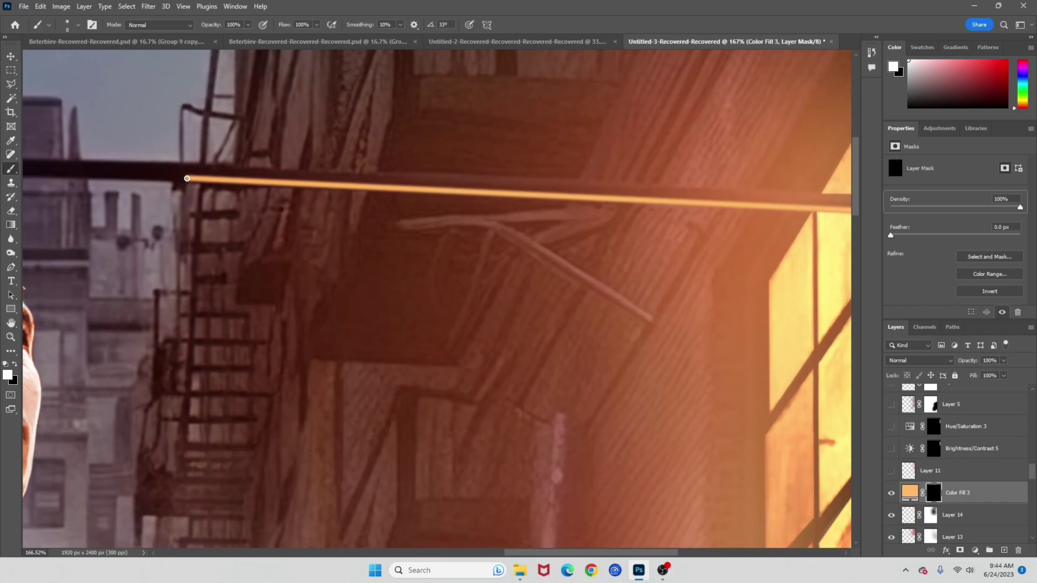
{"action": "scroll", "coordinate": [432, 270], "scroll_direction": "down", "scroll_amount": 10}
{"action": "scroll", "coordinate": [466, 246], "scroll_direction": "up", "scroll_amount": 10}
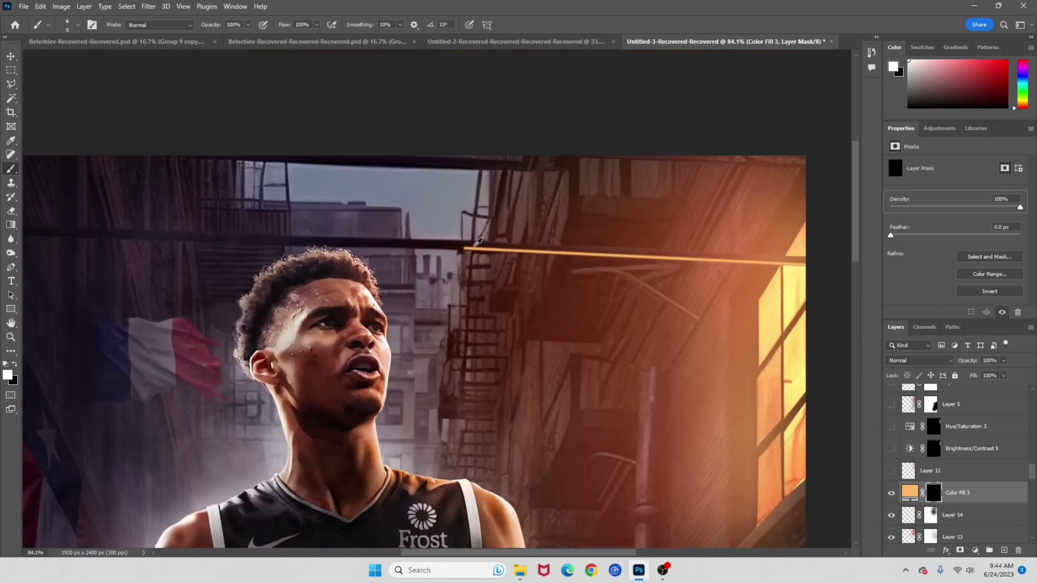